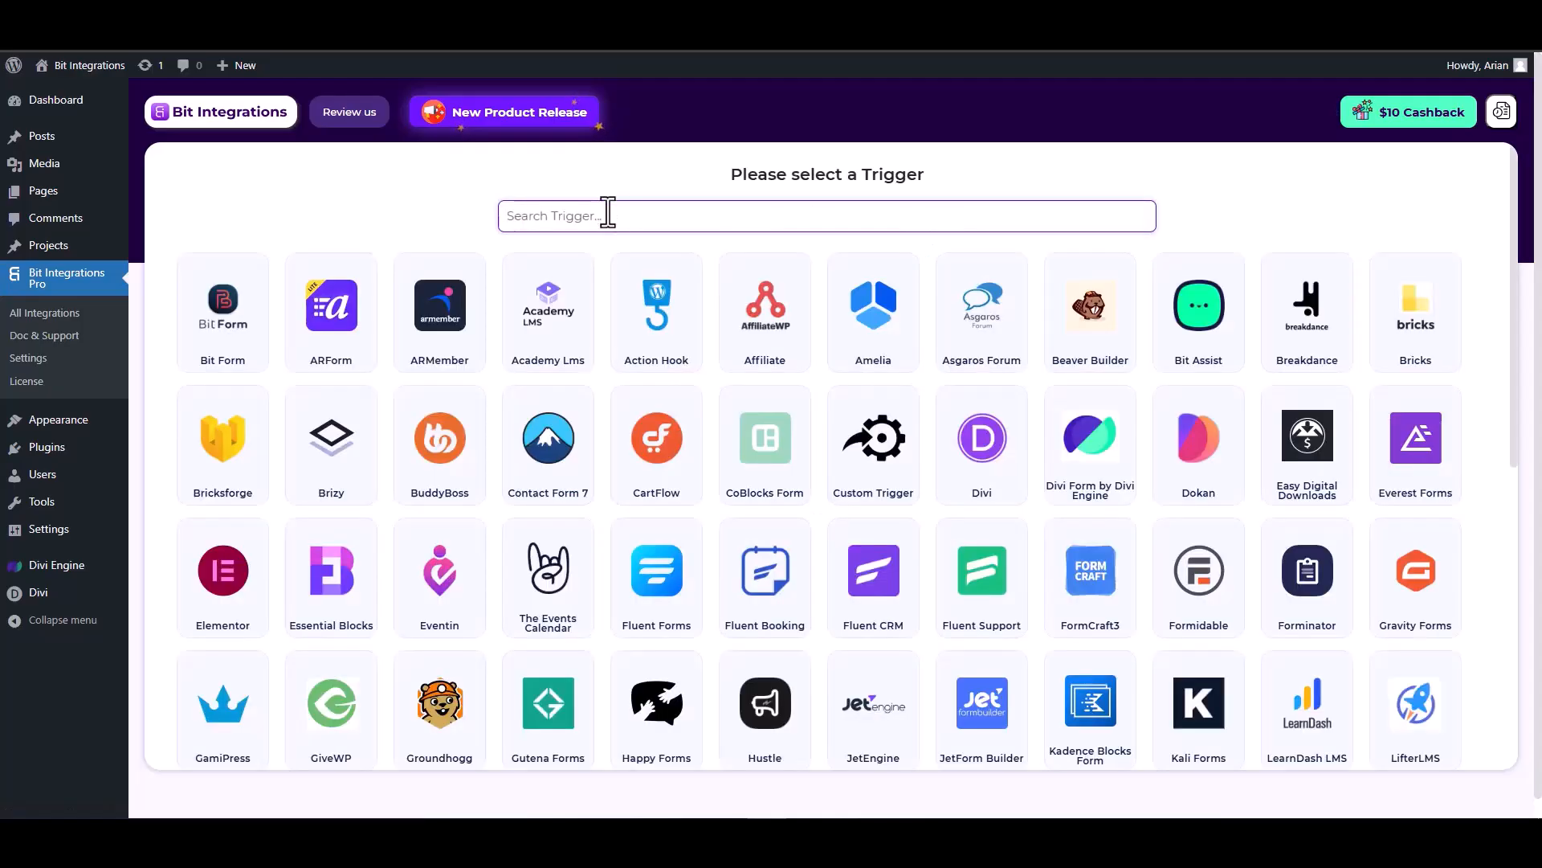
# - Choose Divi Form by Divi Engine as the integration's trigger and start fetching its form data
pyautogui.write('divi')
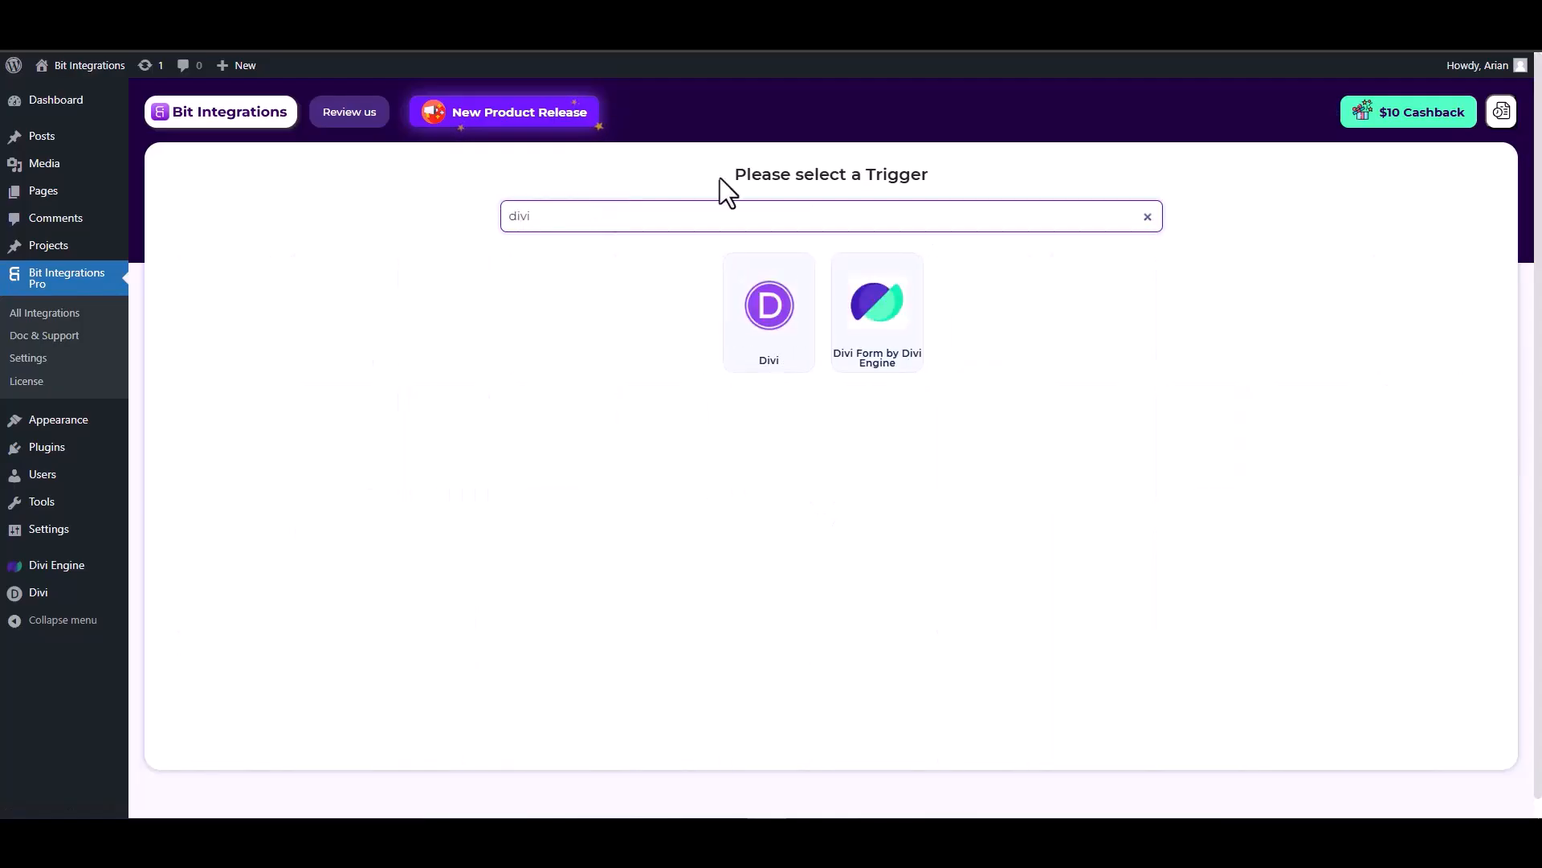
pyautogui.click(891, 330)
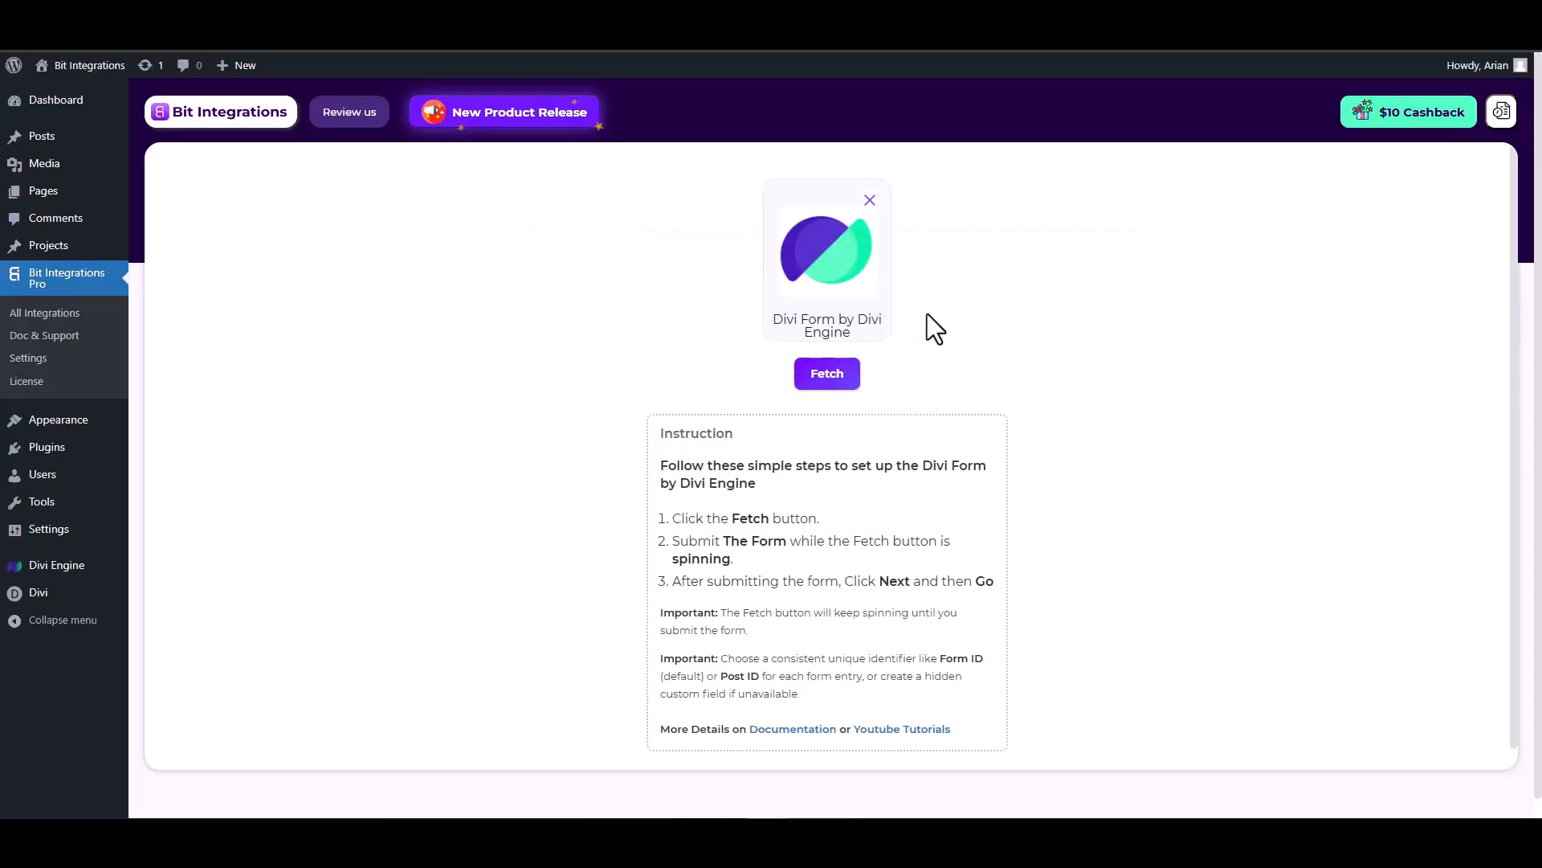
pyautogui.click(828, 377)
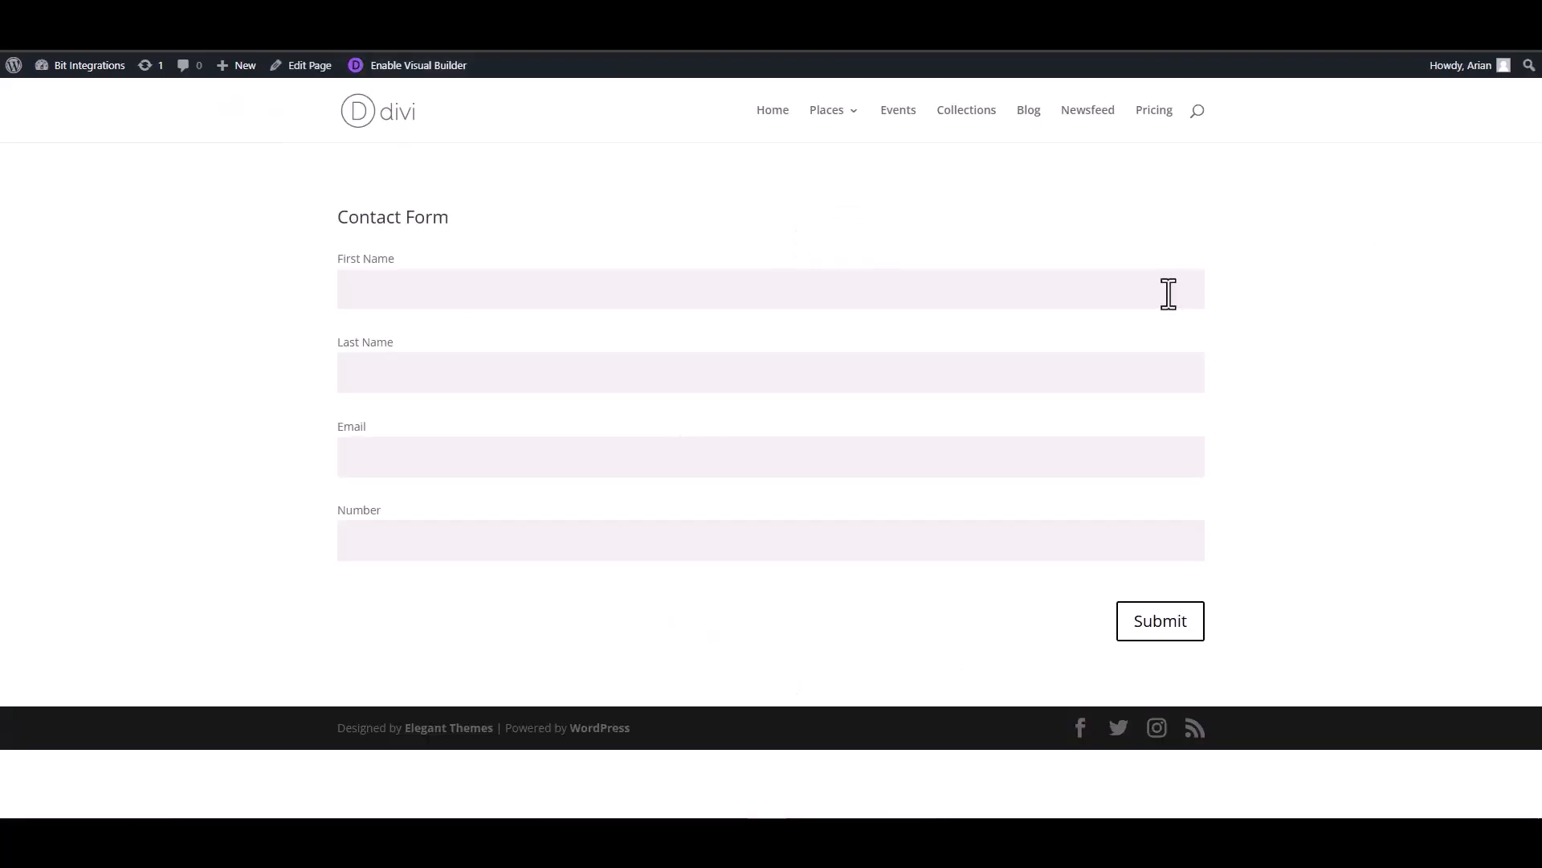
# - Submit the Divi contact form with first name test, last name test-1, a test e-mail address and a test number
pyautogui.click(1169, 293)
pyautogui.click(1067, 381)
pyautogui.click(1149, 459)
pyautogui.click(1088, 539)
pyautogui.write('1234567')
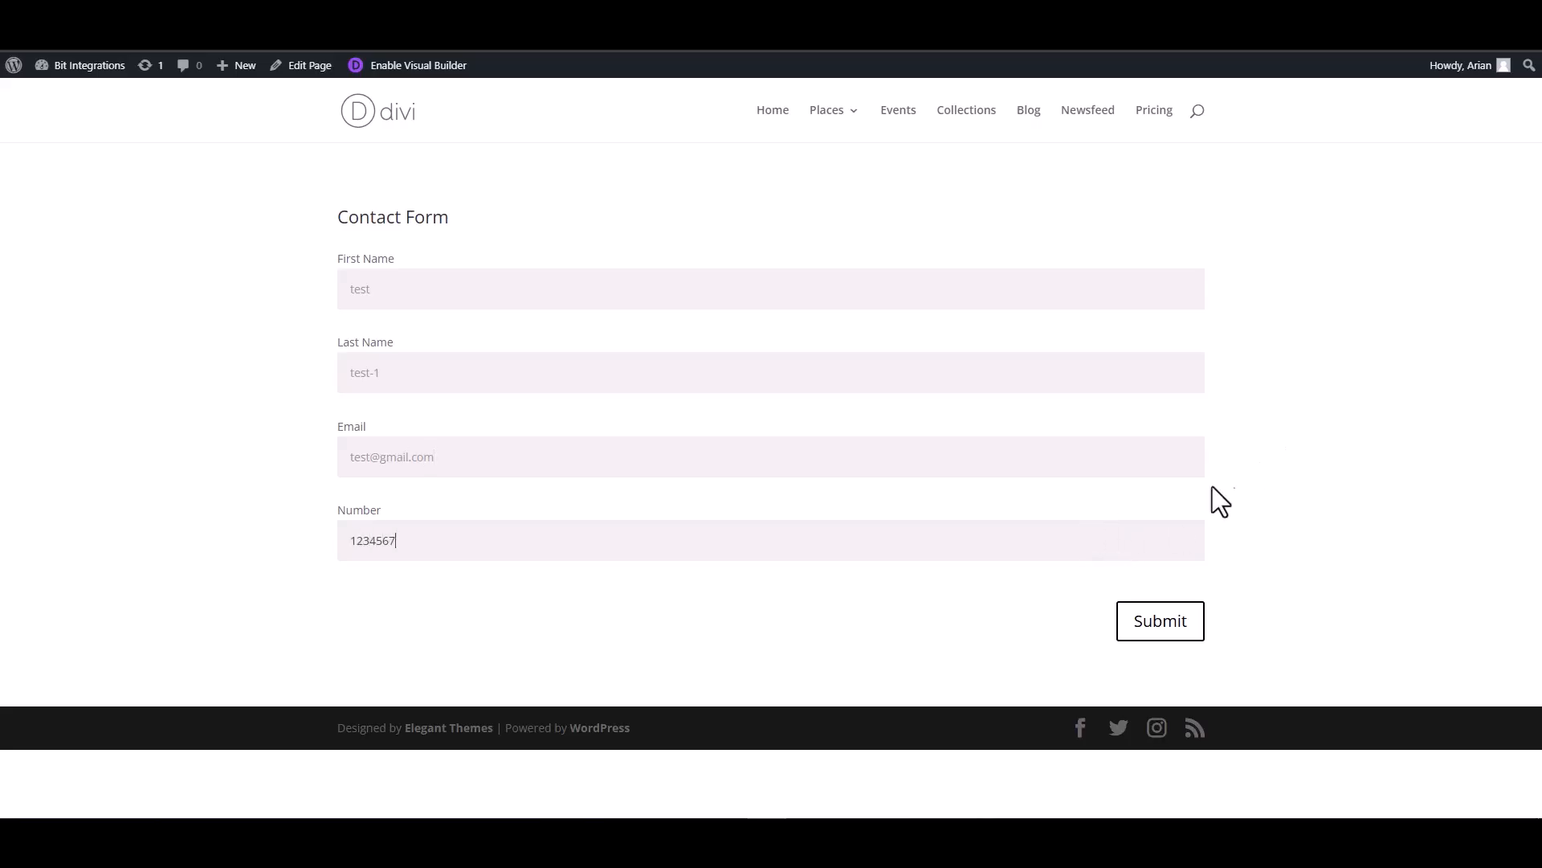
pyautogui.click(1174, 629)
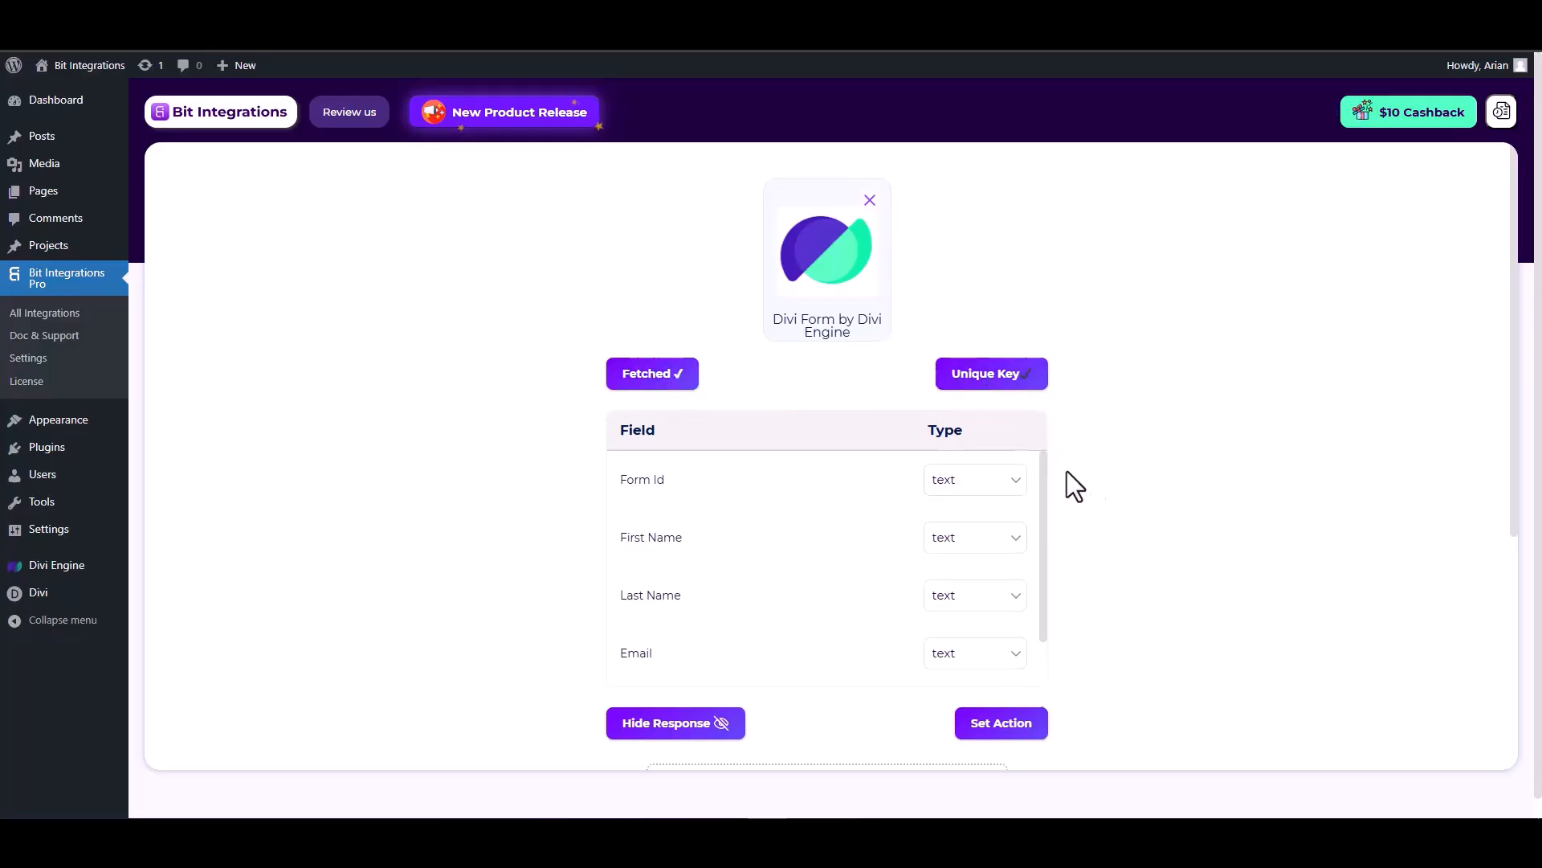
# - Set the fetched Email field's type to email and the Number field's type to number
pyautogui.scroll(-1, 1052, 482)
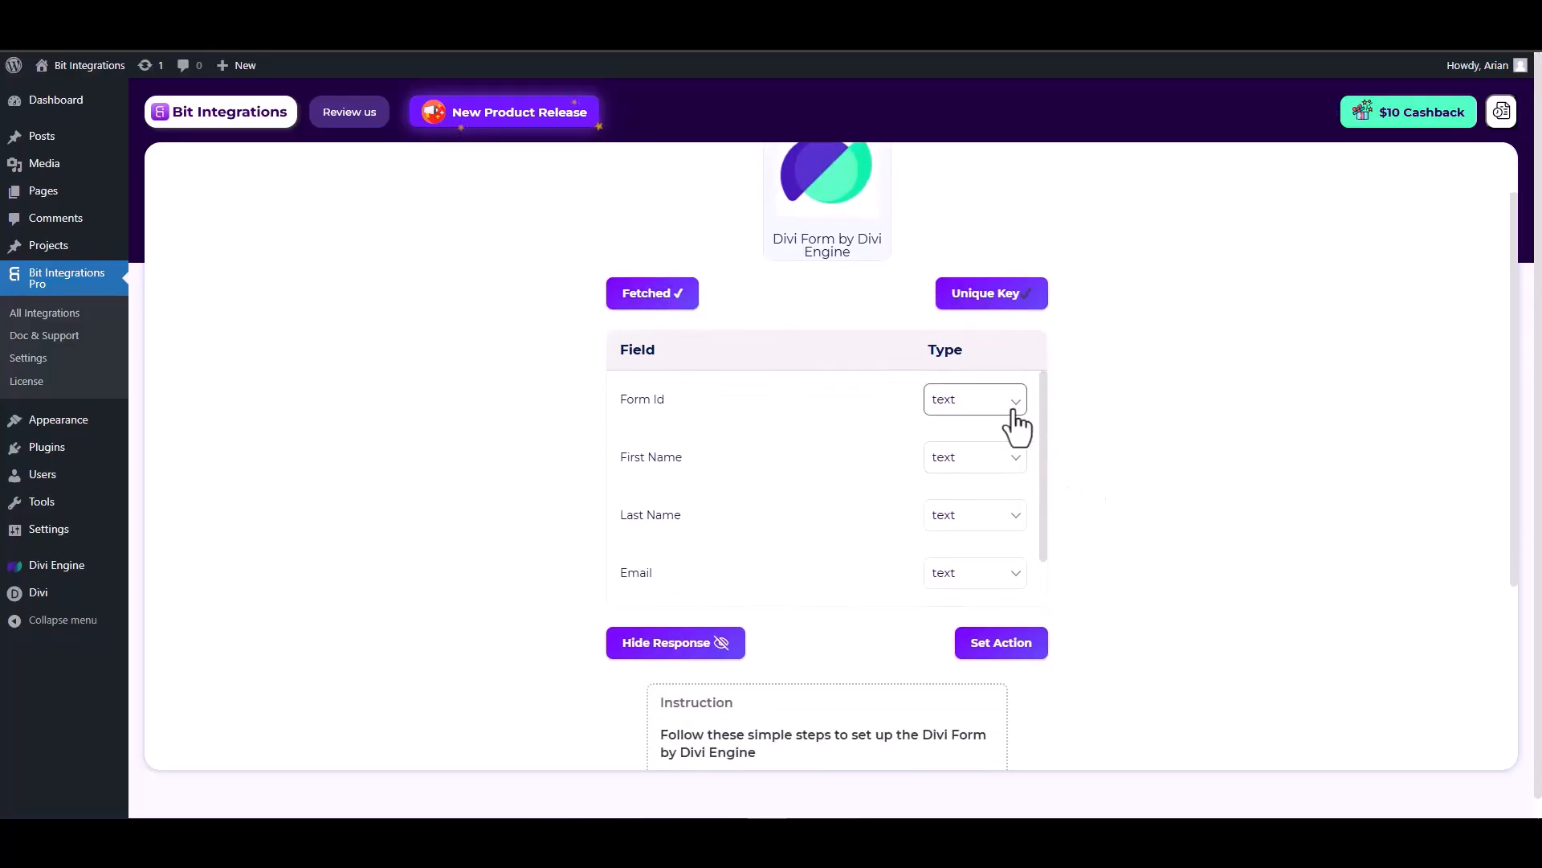
pyautogui.scroll(-1, 868, 482)
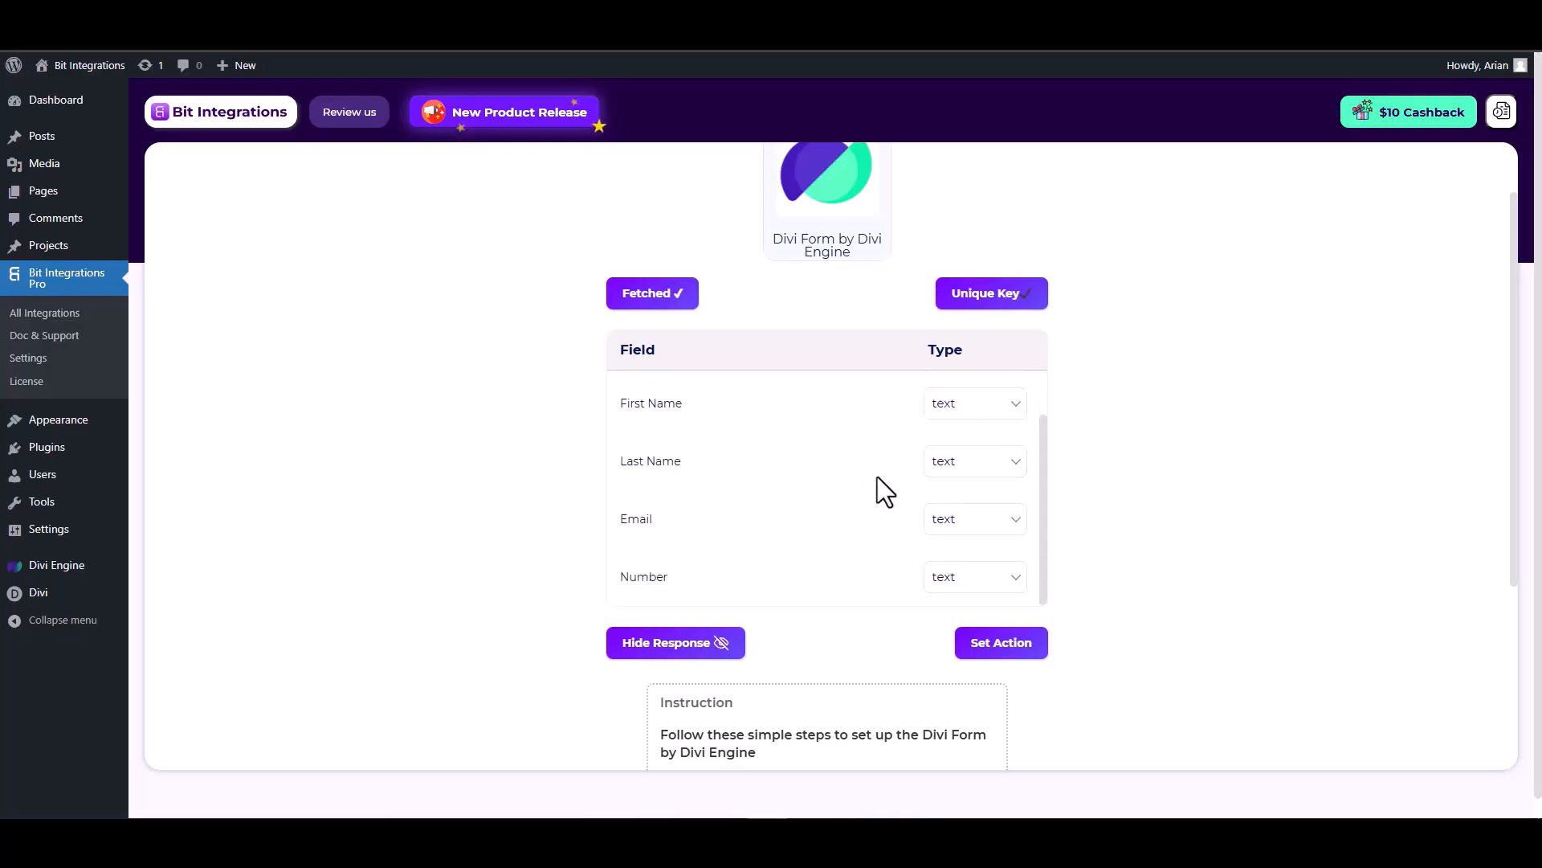
pyautogui.click(960, 520)
pyautogui.click(945, 211)
pyautogui.scroll(-1, 902, 538)
pyautogui.click(974, 498)
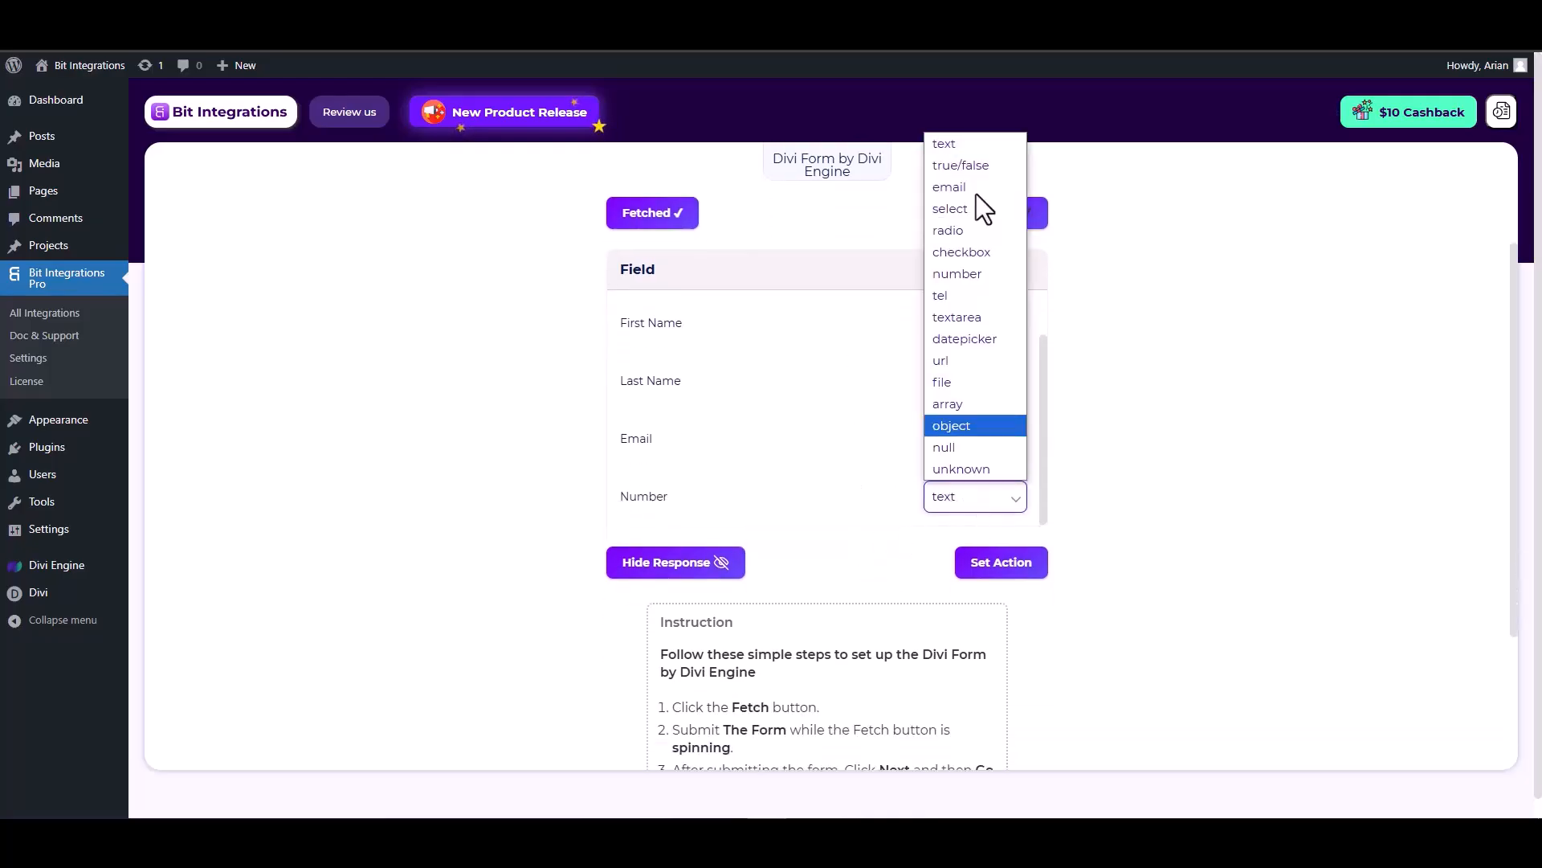
pyautogui.click(961, 277)
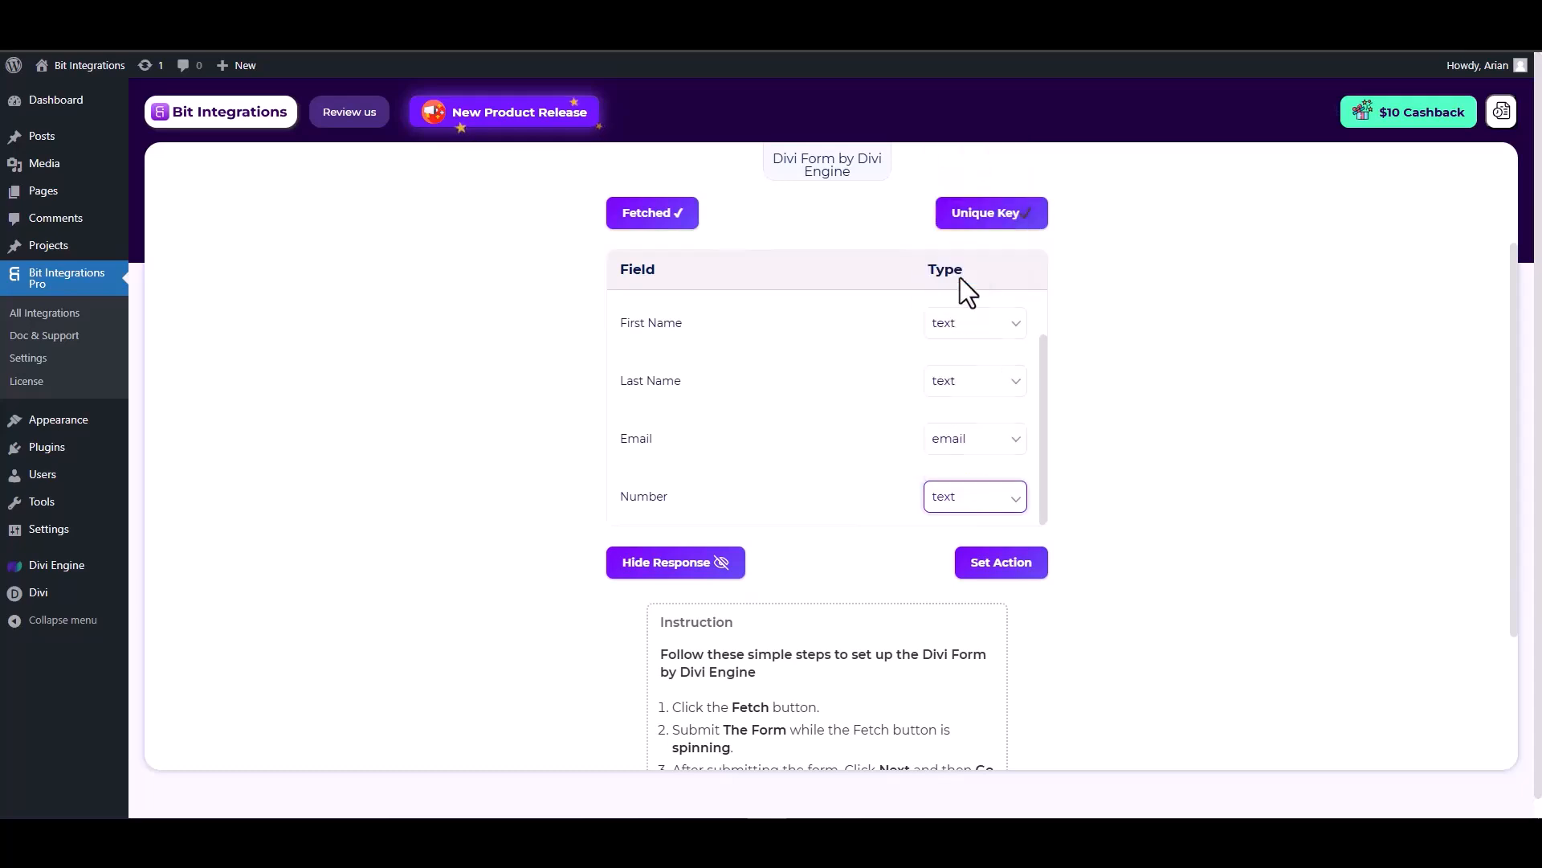
# - Proceed to the action selection and choose Woodpecker as the integration's action
pyautogui.click(1002, 567)
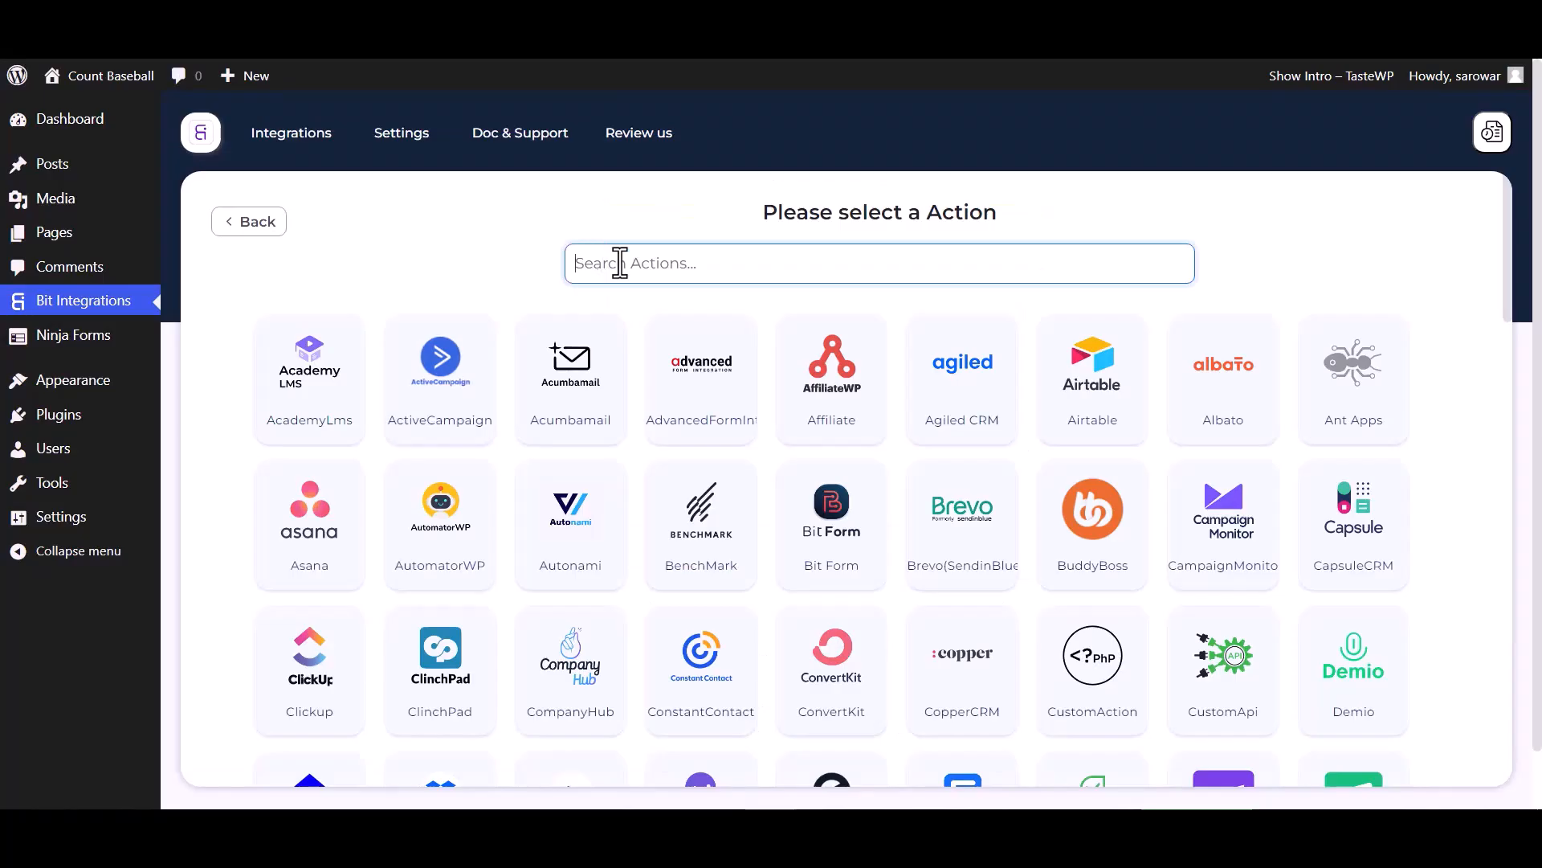
pyautogui.write('wo')
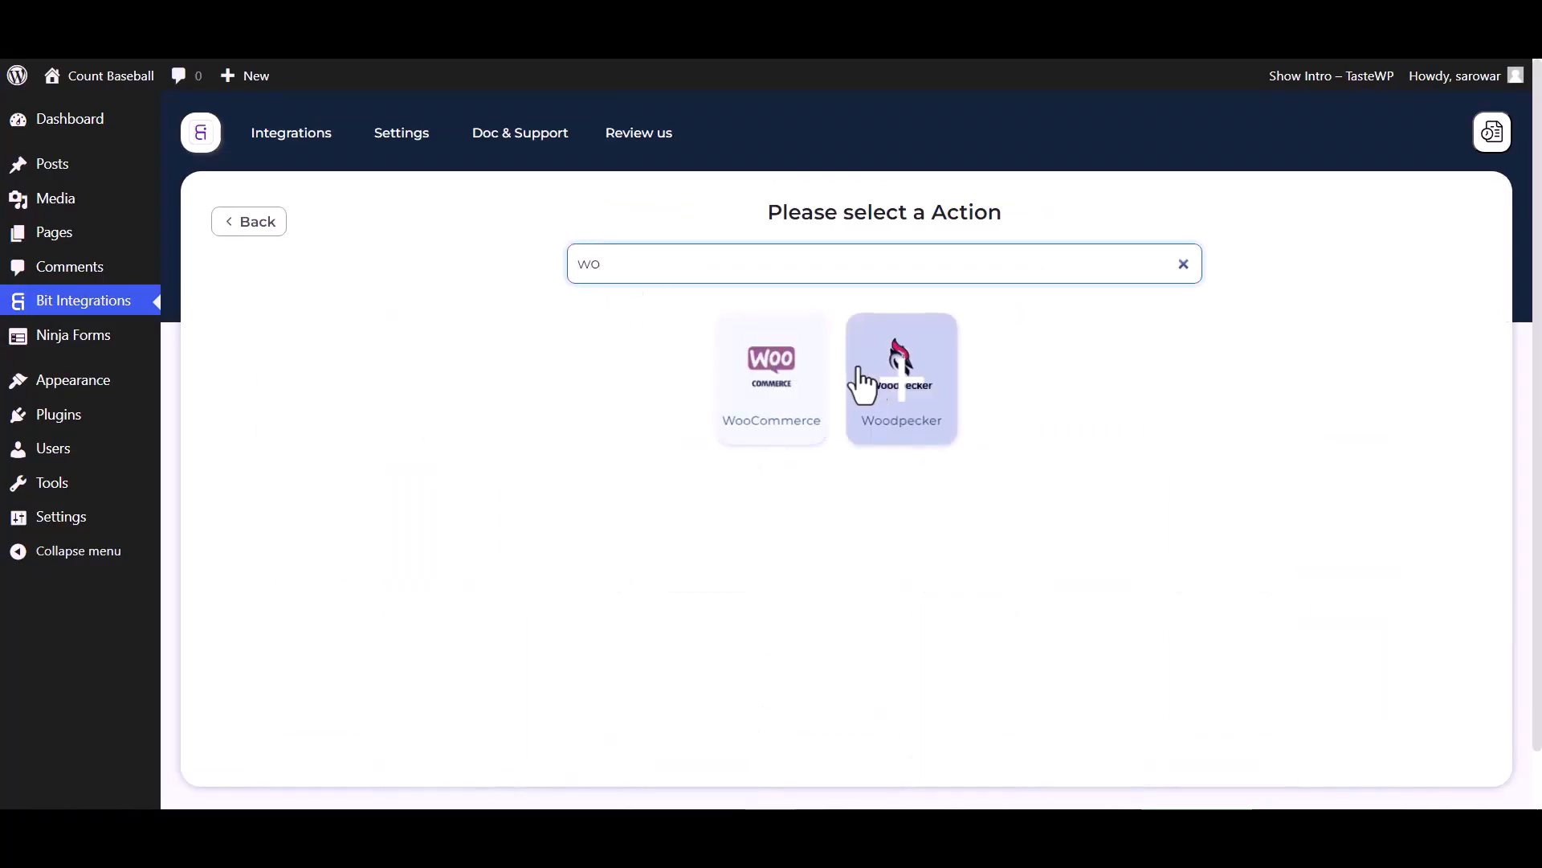
pyautogui.click(890, 377)
pyautogui.click(278, 489)
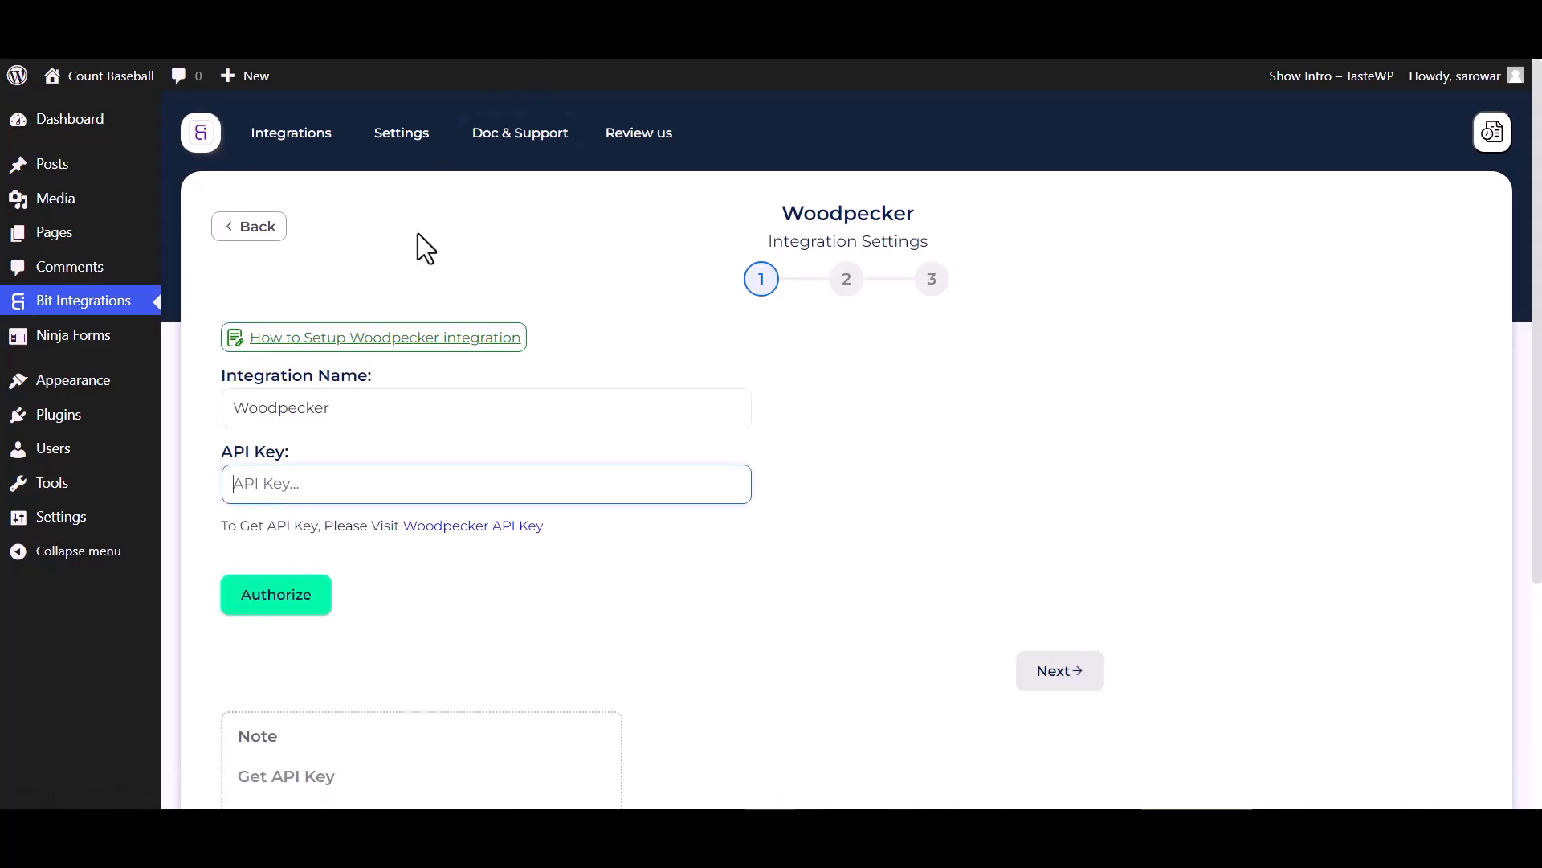
# - Switch to Woodpecker, create an API key in the API keys section of its integrations, and copy the key
pyautogui.click(511, 40)
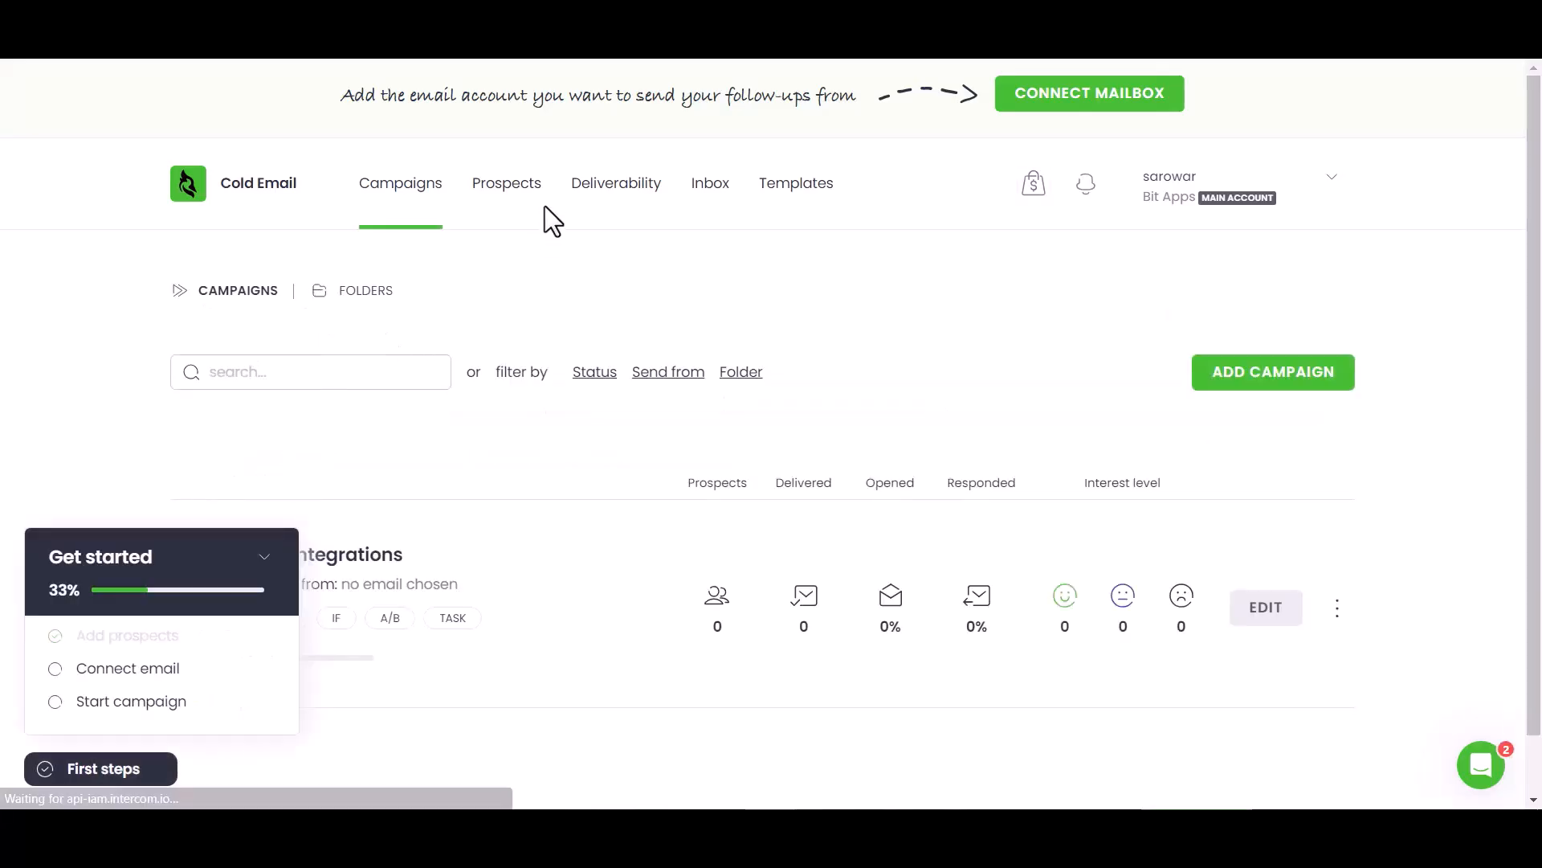
pyautogui.click(515, 188)
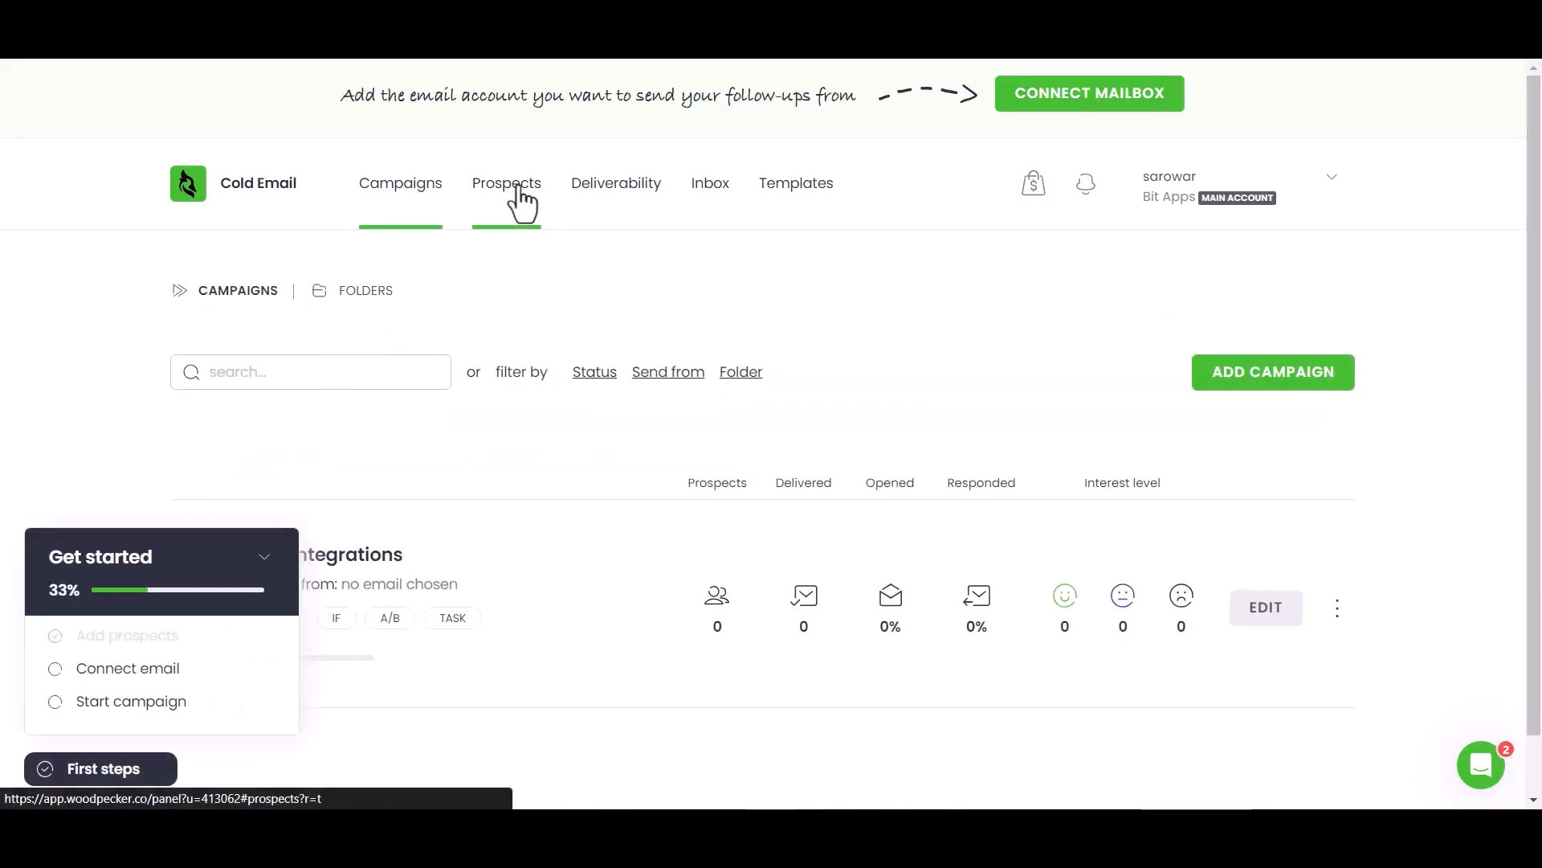
pyautogui.click(263, 558)
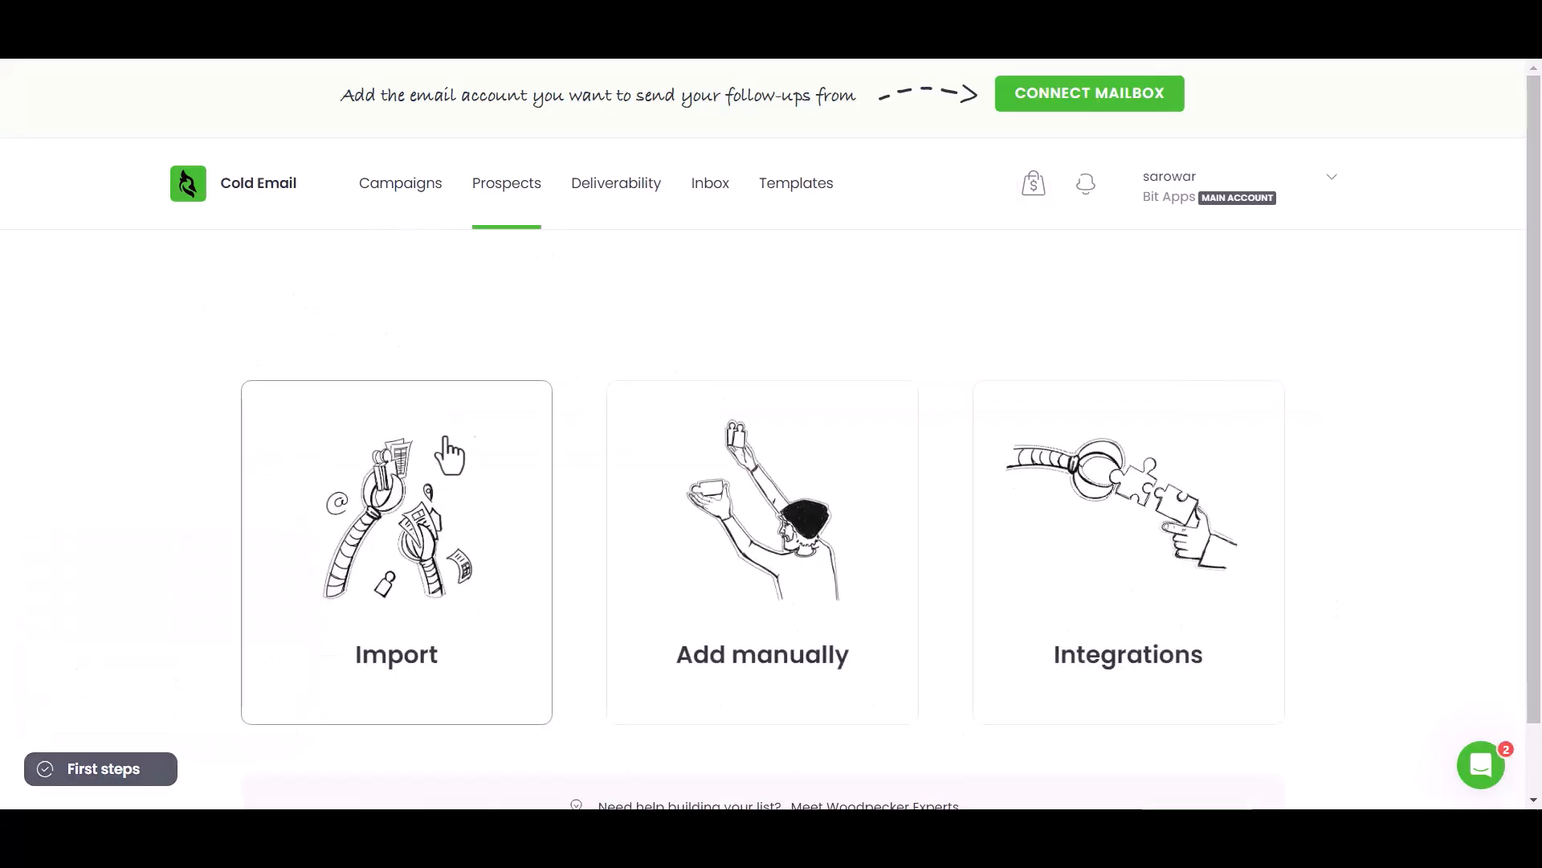
pyautogui.click(1112, 619)
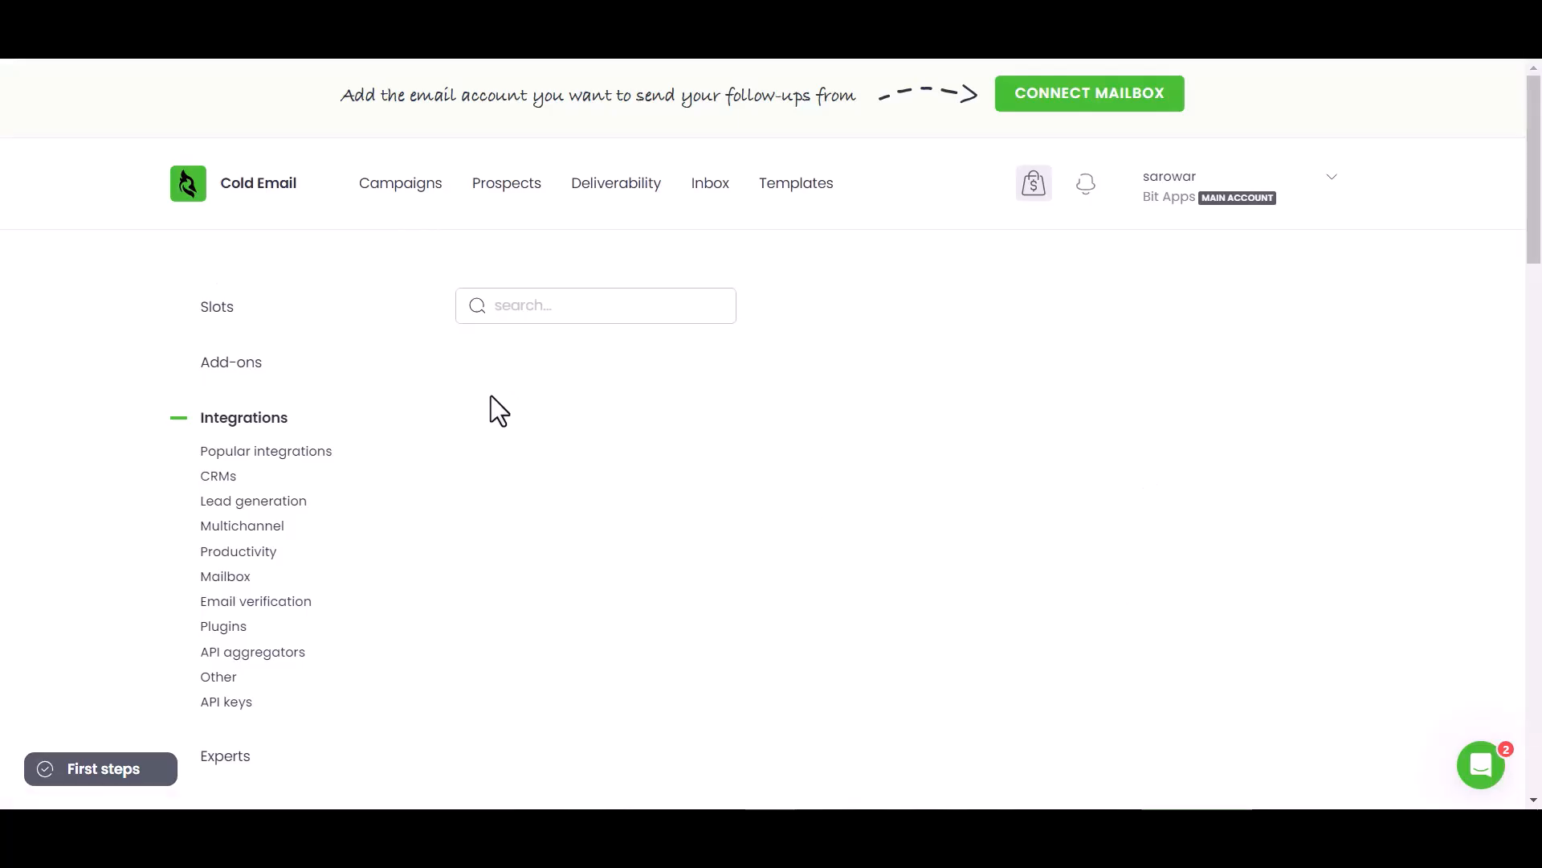
pyautogui.click(235, 704)
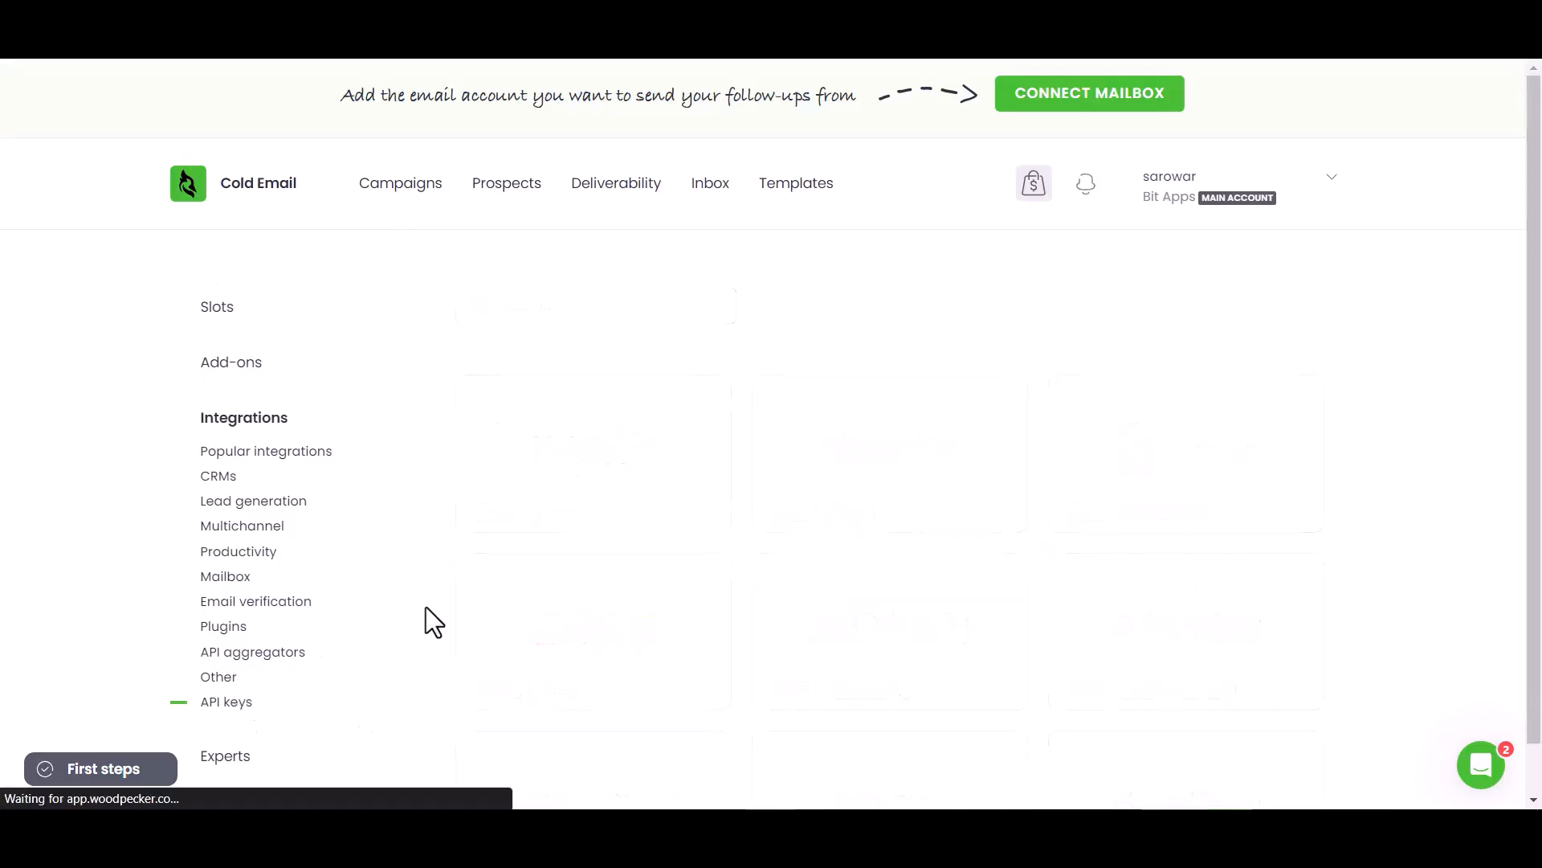
pyautogui.click(845, 589)
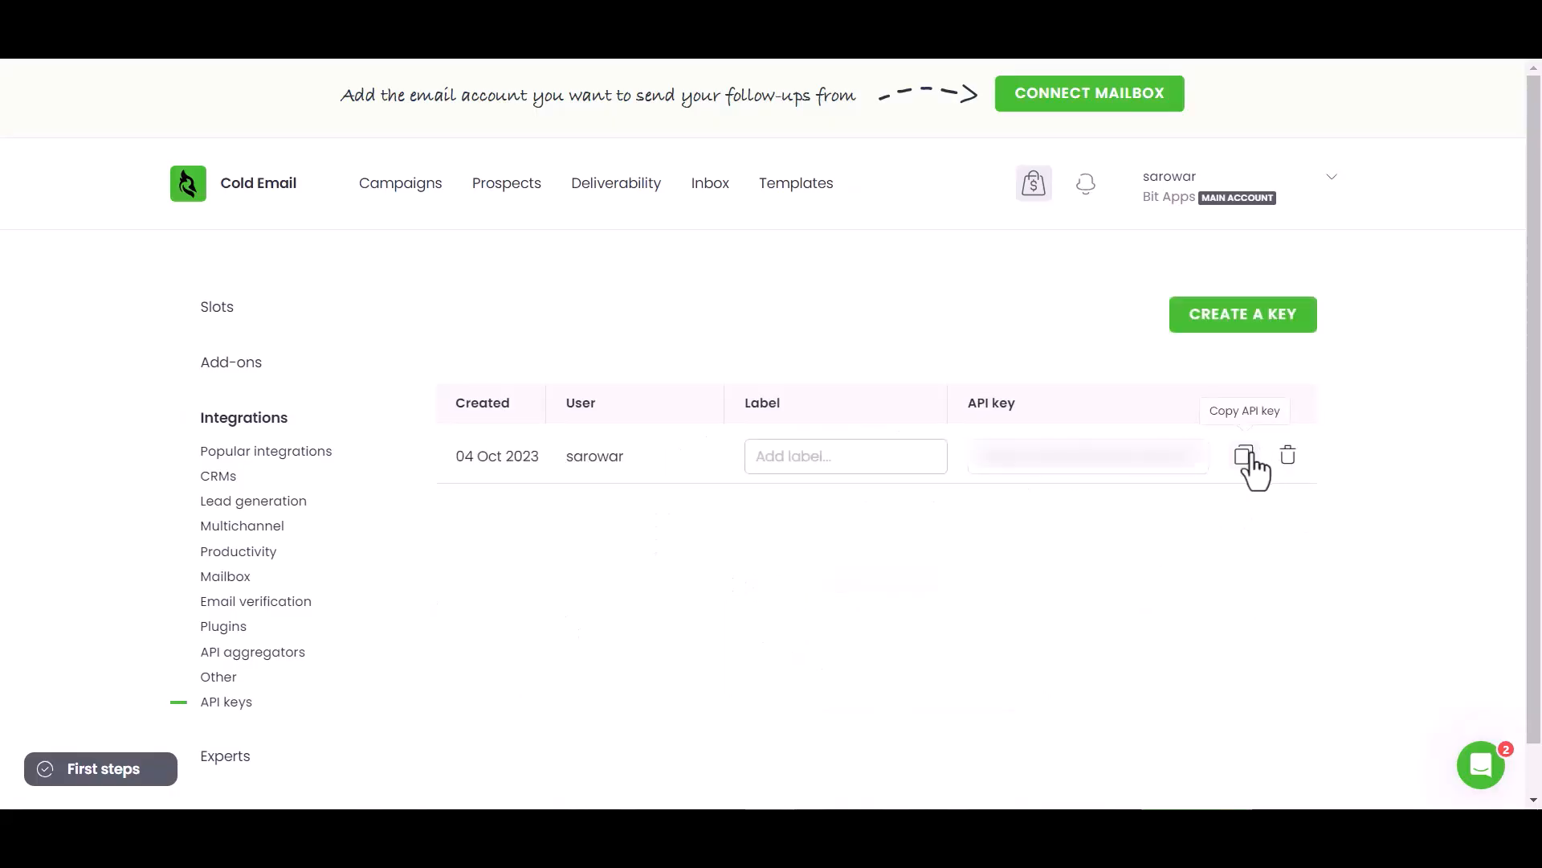
pyautogui.click(1244, 456)
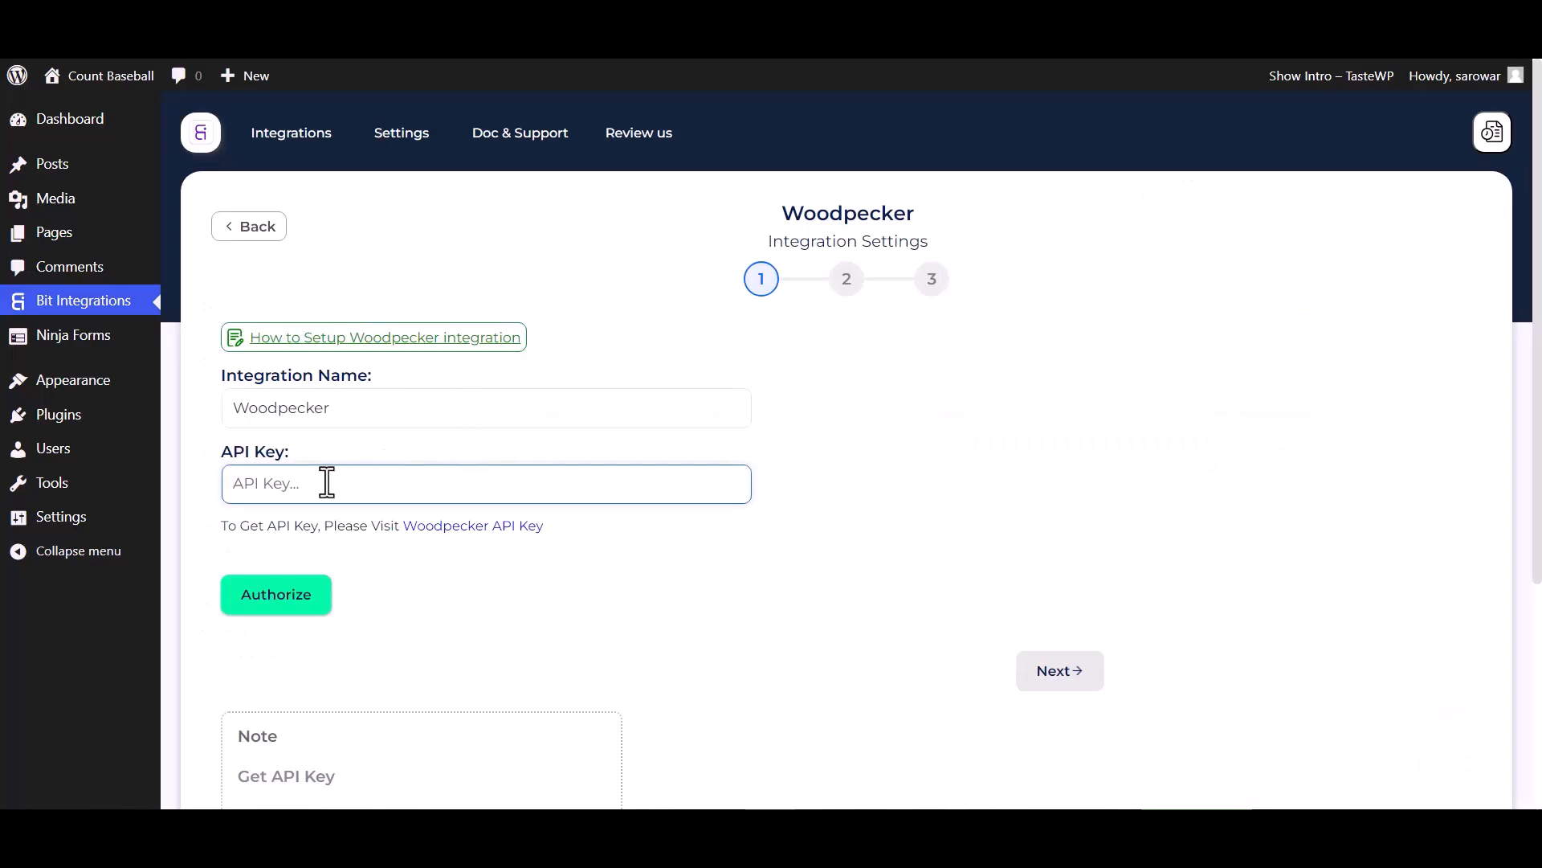
# - Return to Bit Integrations, paste the Woodpecker API key, authorize the connection and continue to the second settings page
pyautogui.hotkey('ctrl', 'v')
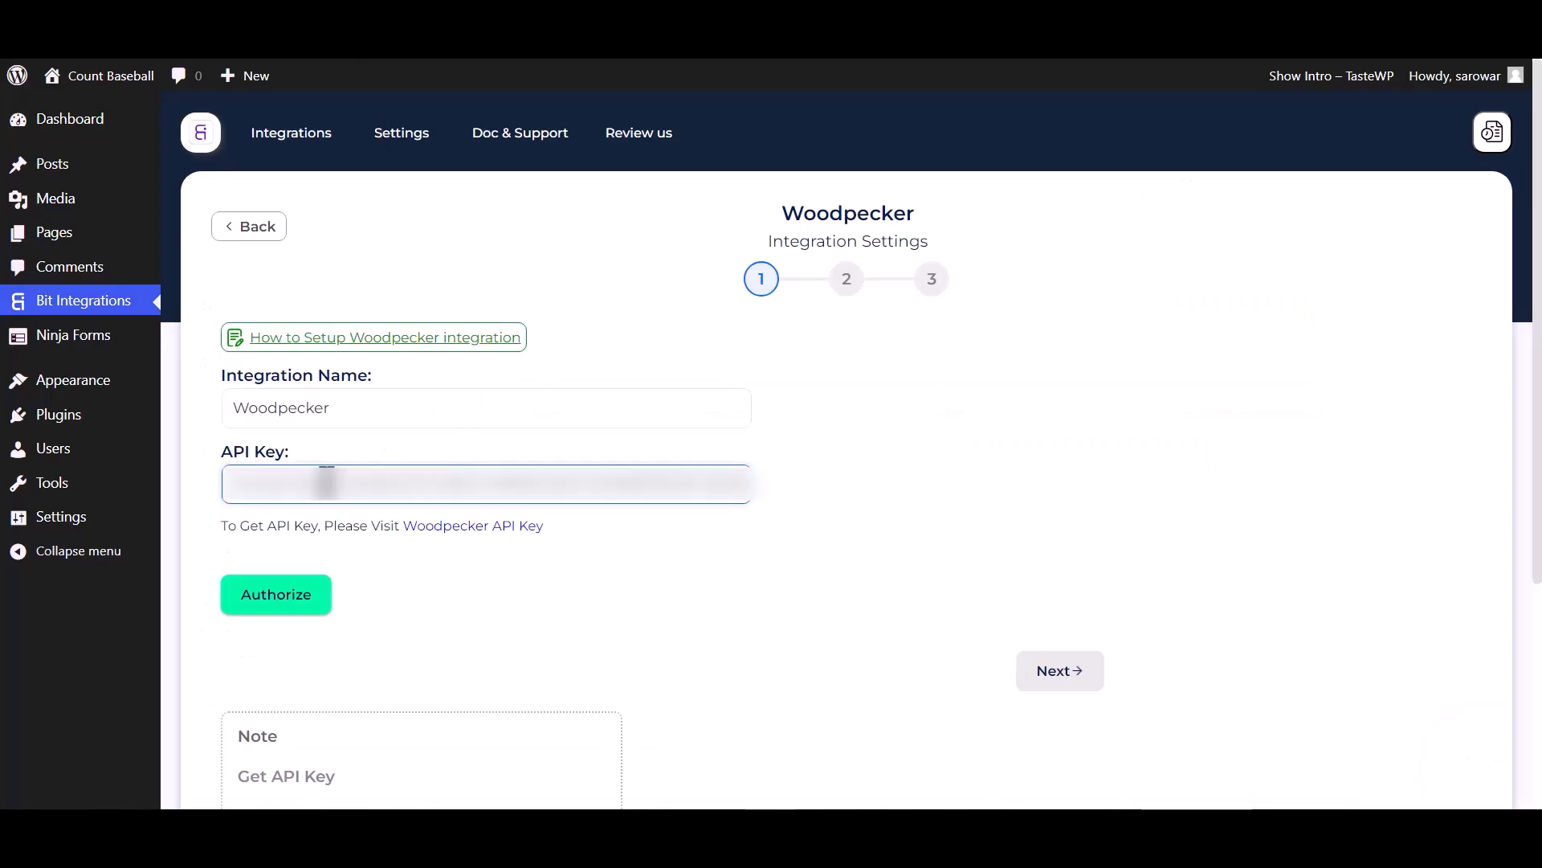
pyautogui.click(317, 610)
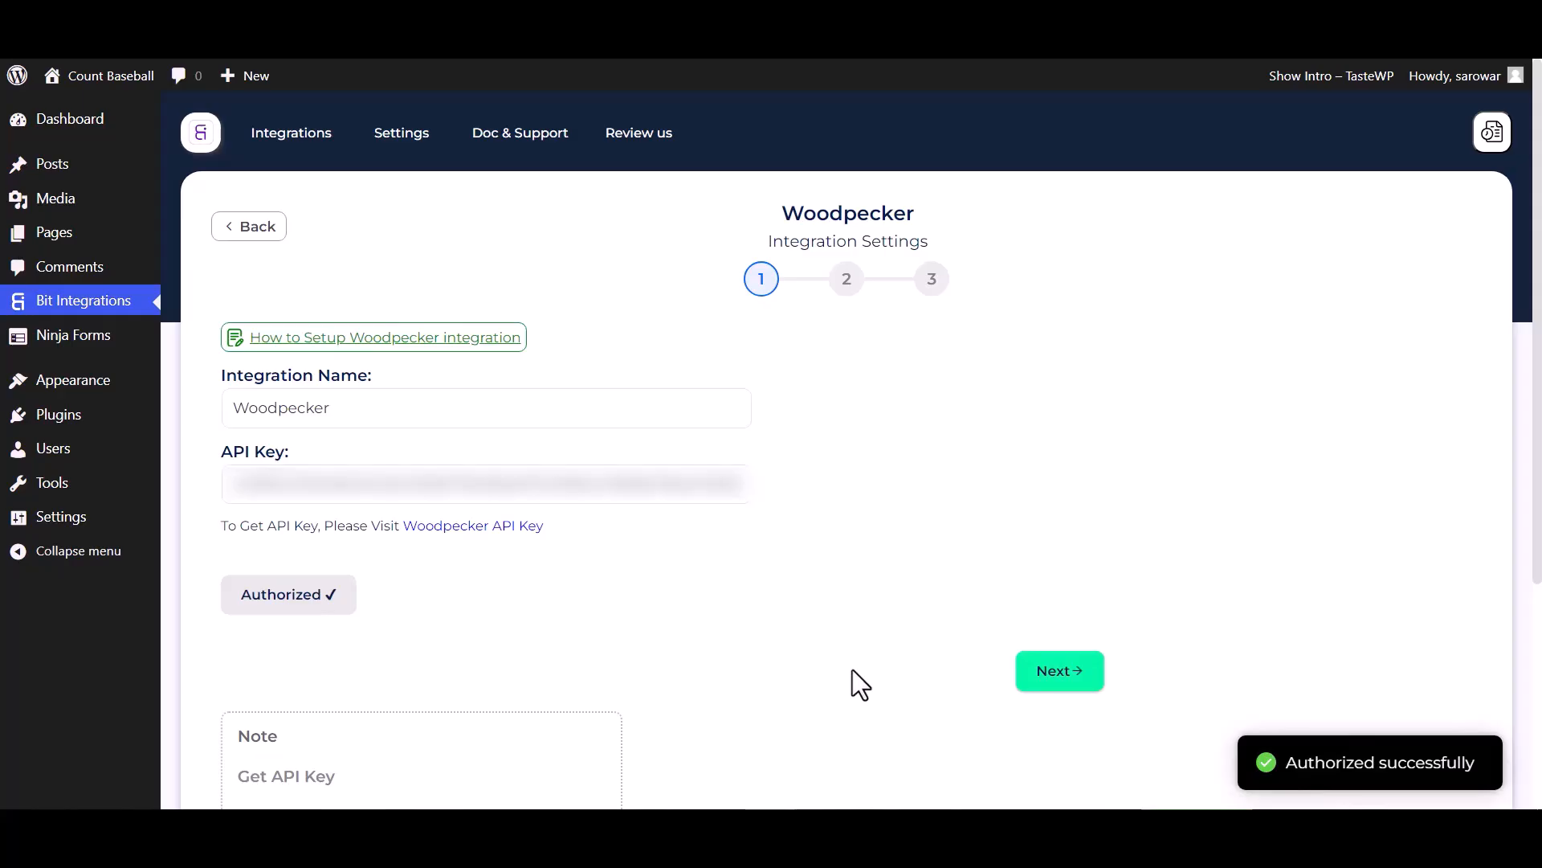
pyautogui.click(1064, 679)
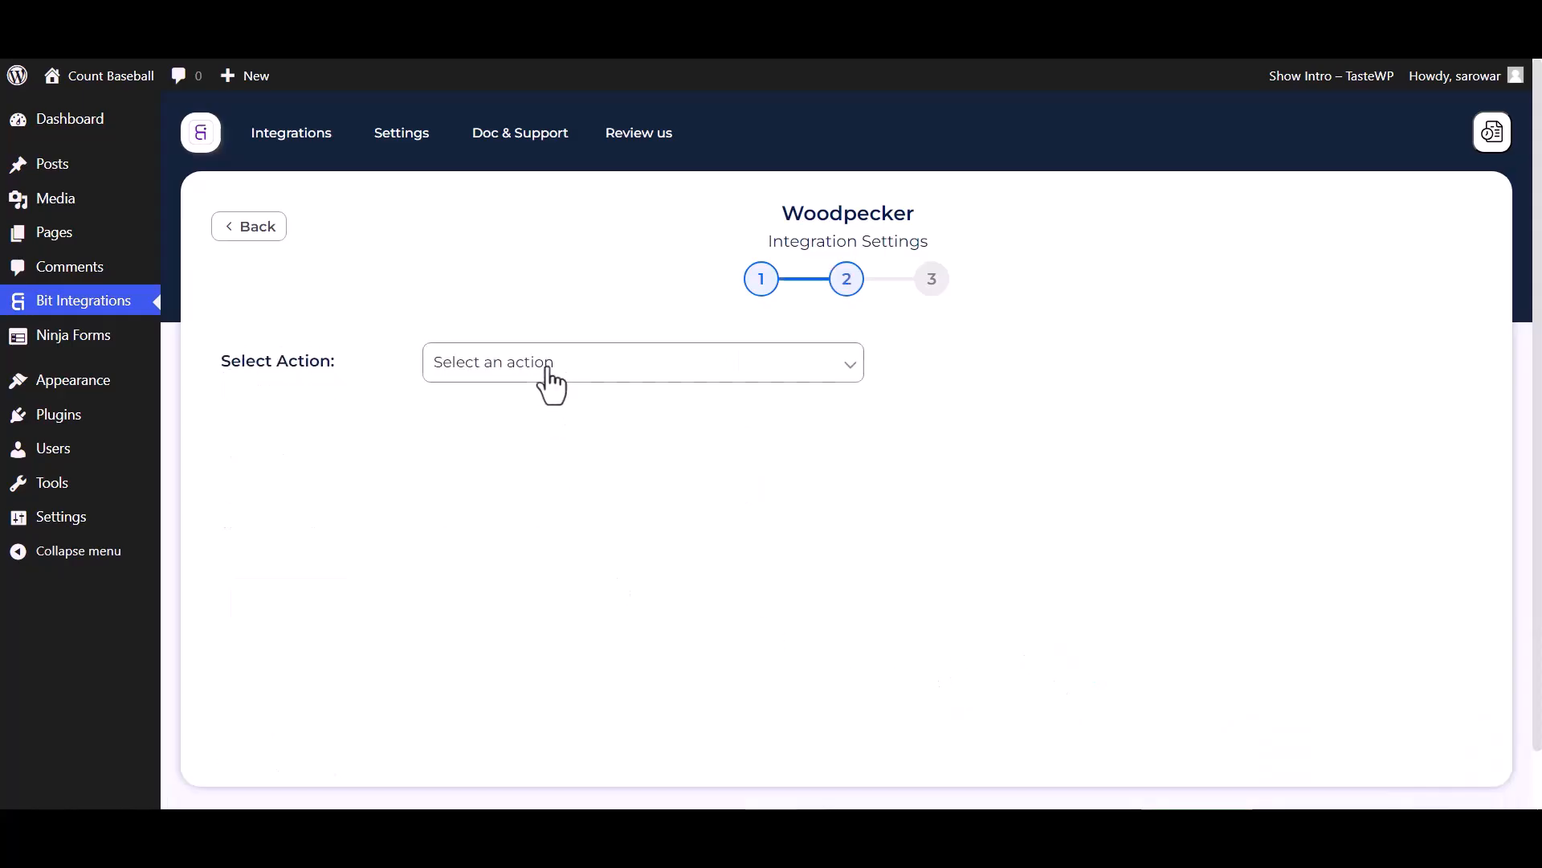
# - Set the Woodpecker action to Adding prospects to the Campaign and select the Bit Integrations campaign
pyautogui.click(547, 368)
pyautogui.click(489, 432)
pyautogui.click(531, 438)
pyautogui.click(493, 459)
# - Map the form's Email field to Woodpecker's Email, and add a mapping from First Name to First name
pyautogui.scroll(-2, 484, 466)
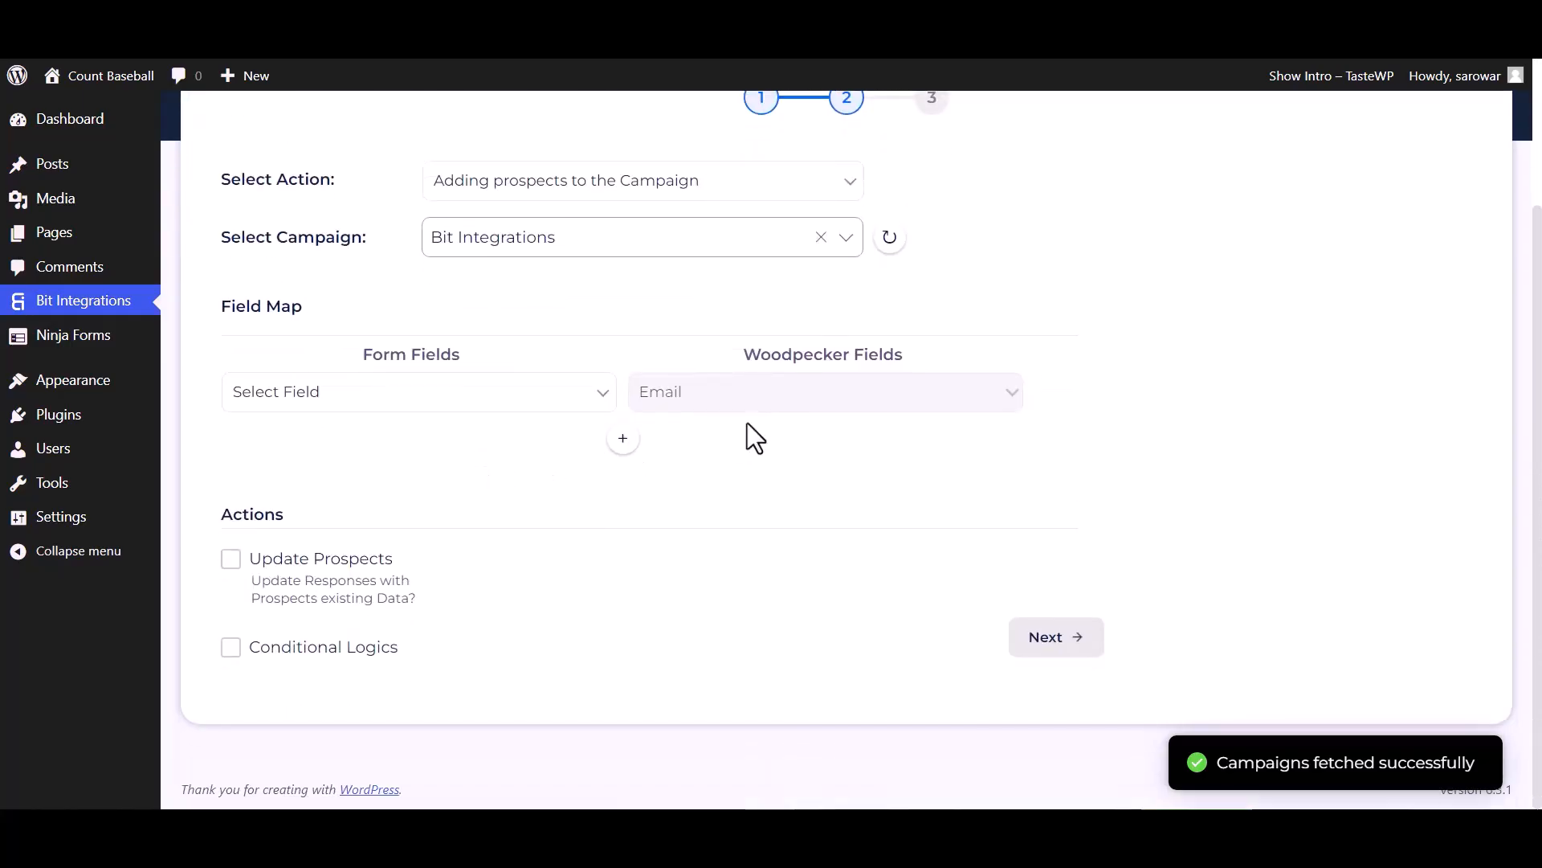
pyautogui.click(555, 401)
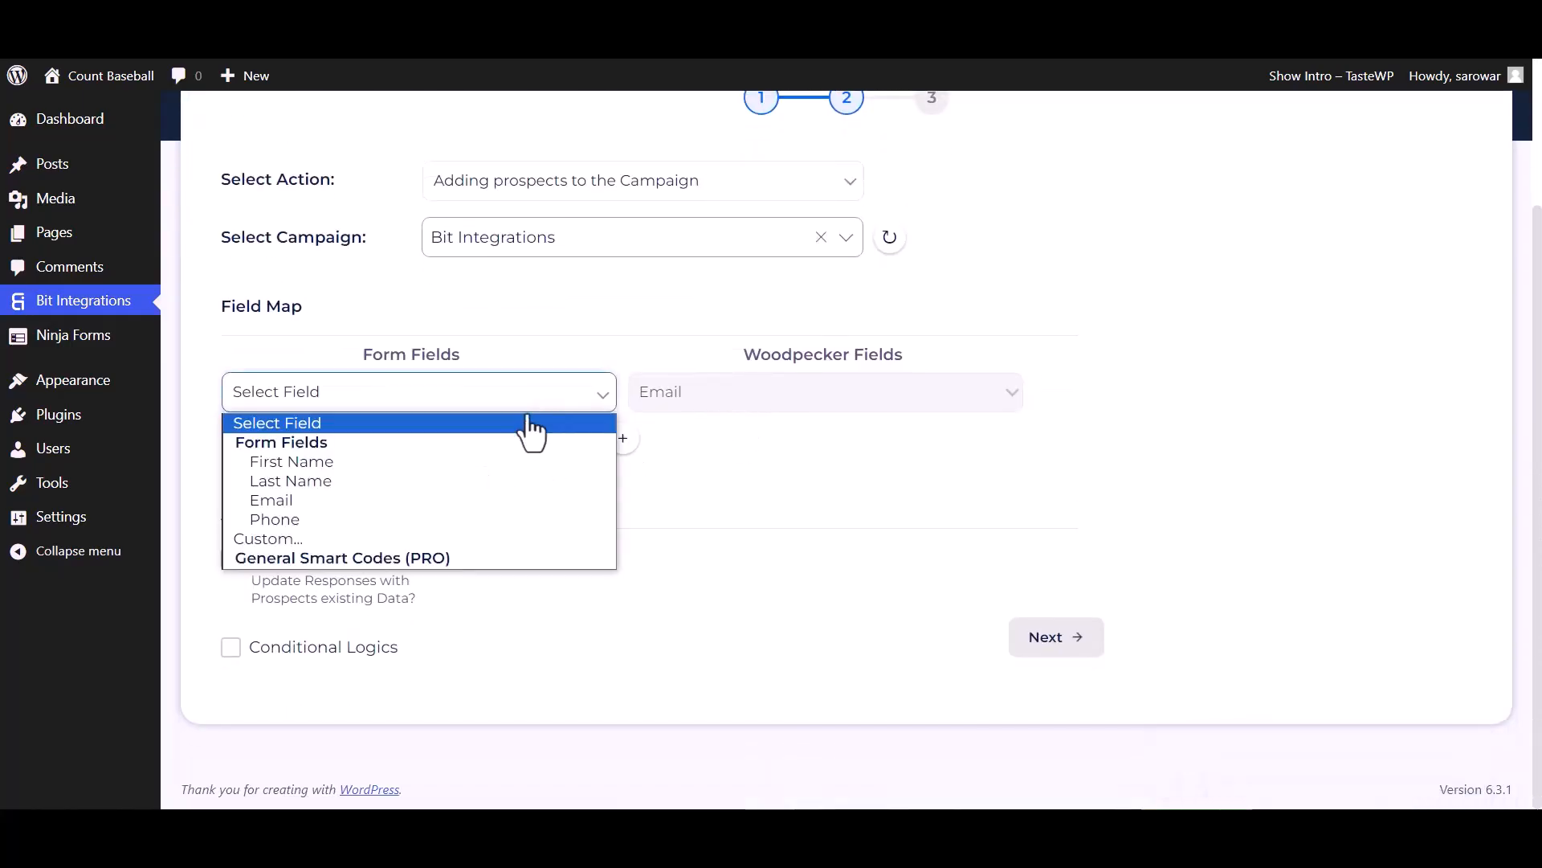
pyautogui.click(307, 501)
pyautogui.click(623, 438)
pyautogui.click(664, 455)
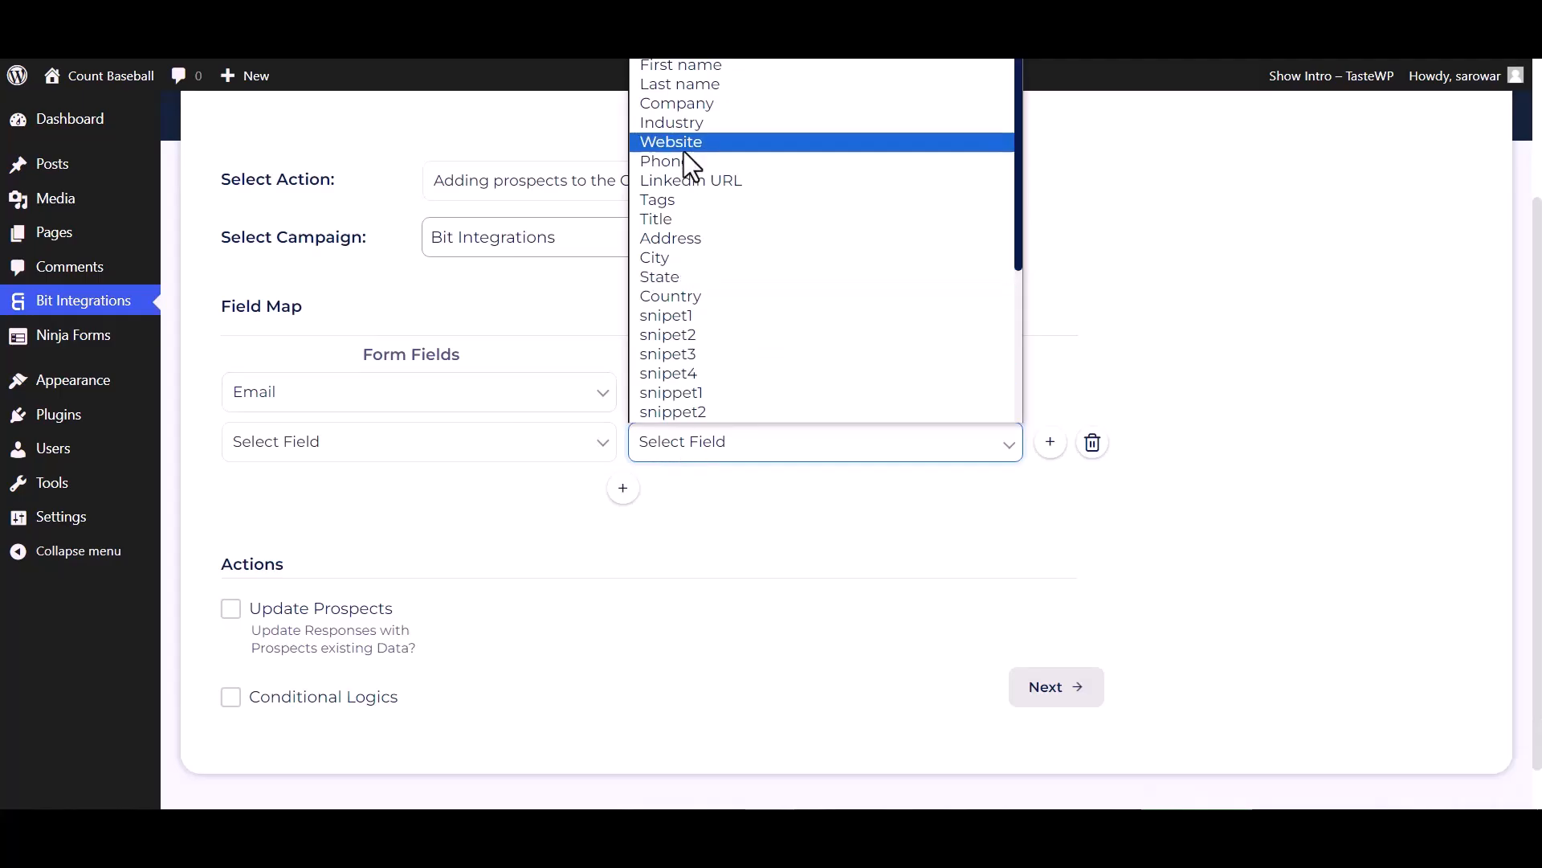
pyautogui.click(657, 129)
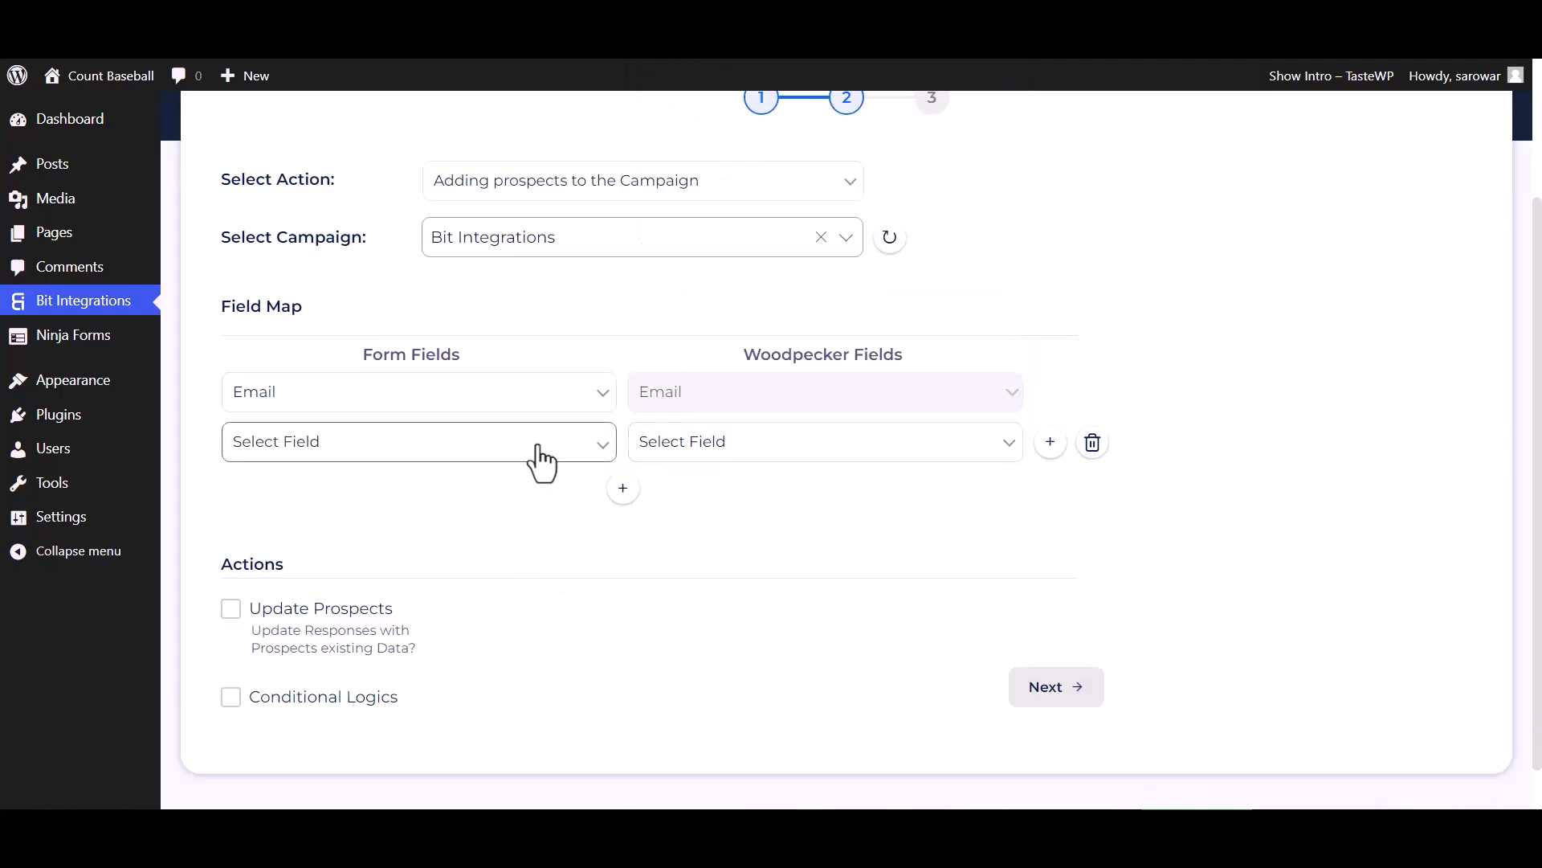
pyautogui.click(670, 443)
pyautogui.click(690, 71)
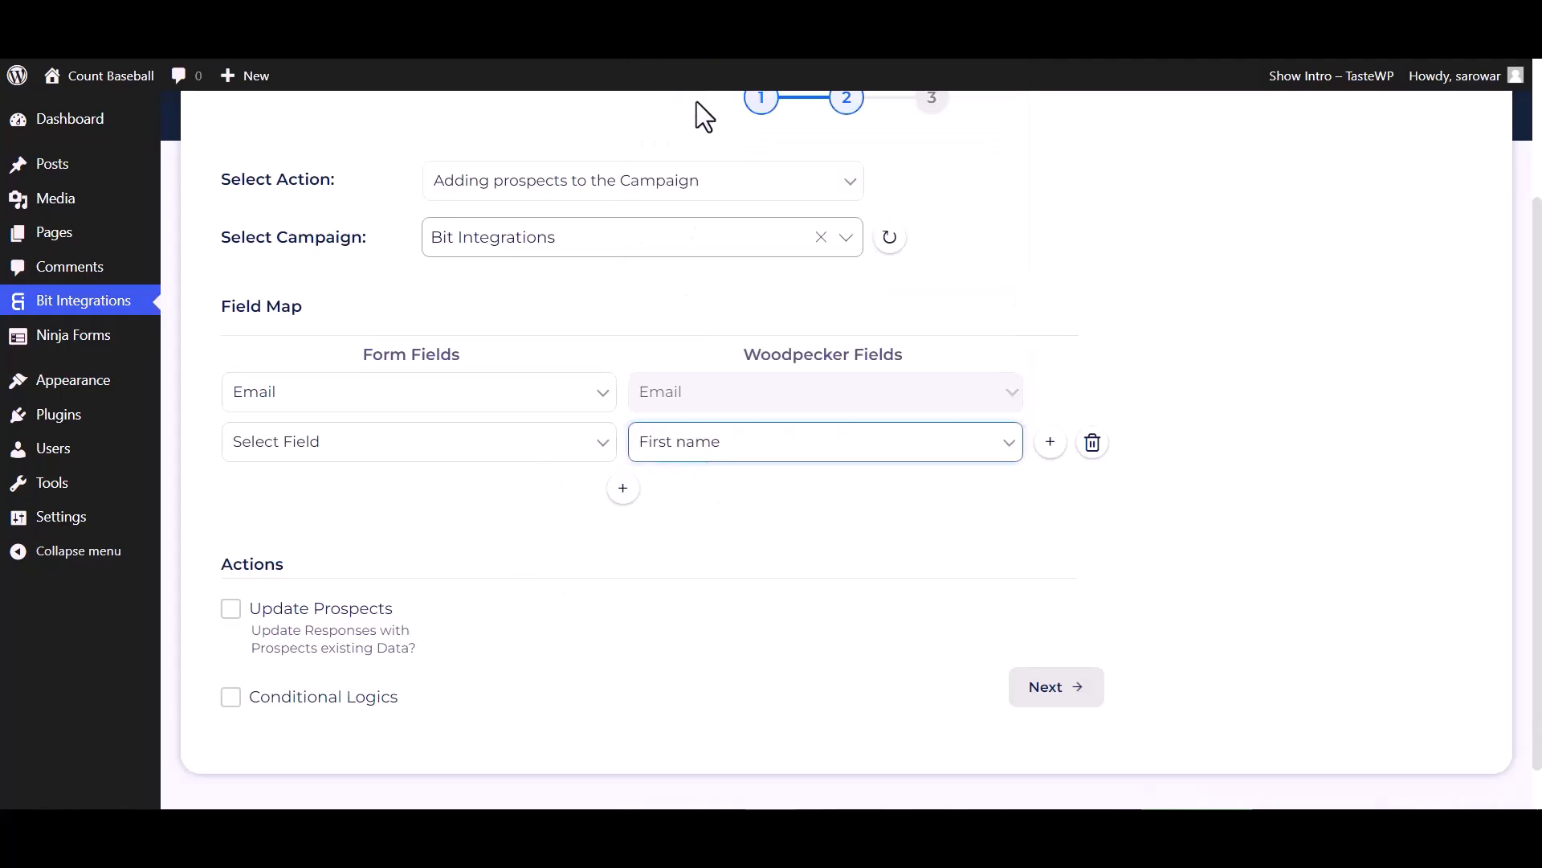
pyautogui.click(495, 458)
pyautogui.click(294, 507)
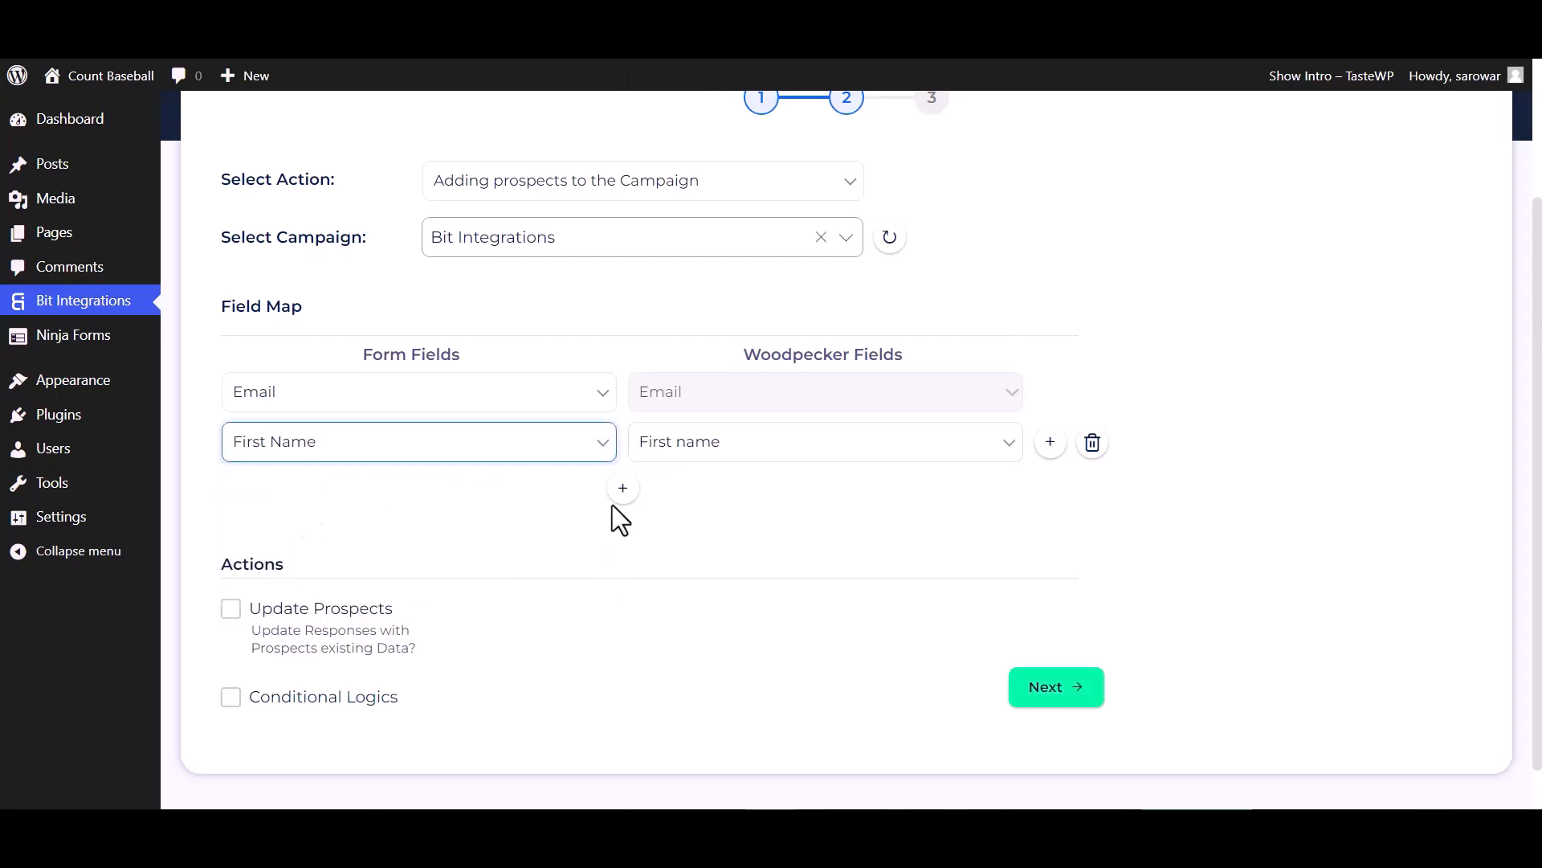
# - Add a field mapping from the form's Last Name to Woodpecker's Last name
pyautogui.click(623, 487)
pyautogui.click(677, 508)
pyautogui.scroll(2, 681, 143)
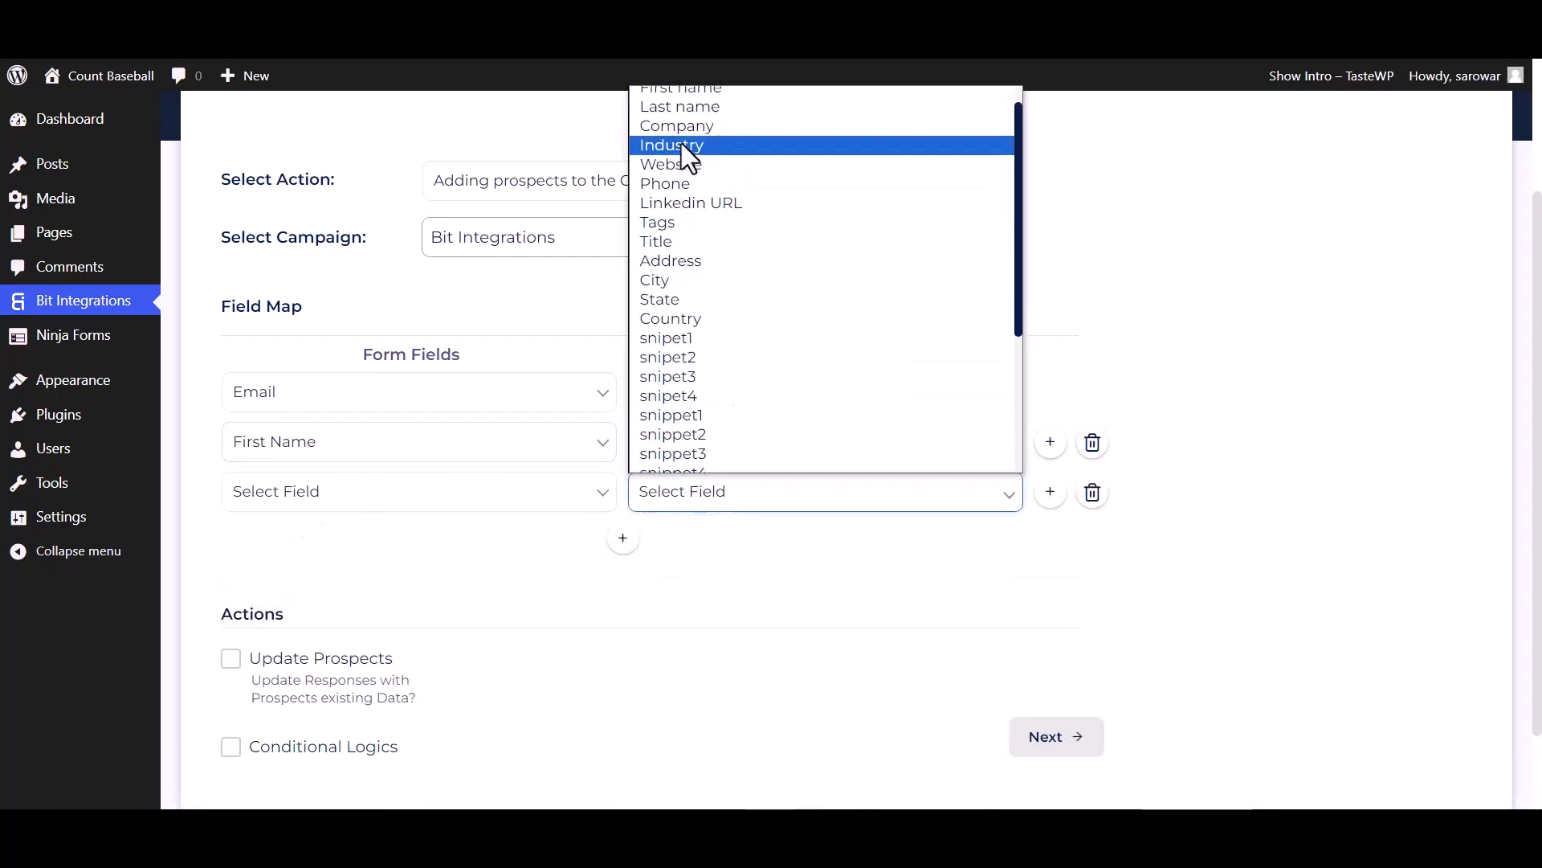
pyautogui.click(696, 134)
pyautogui.click(562, 502)
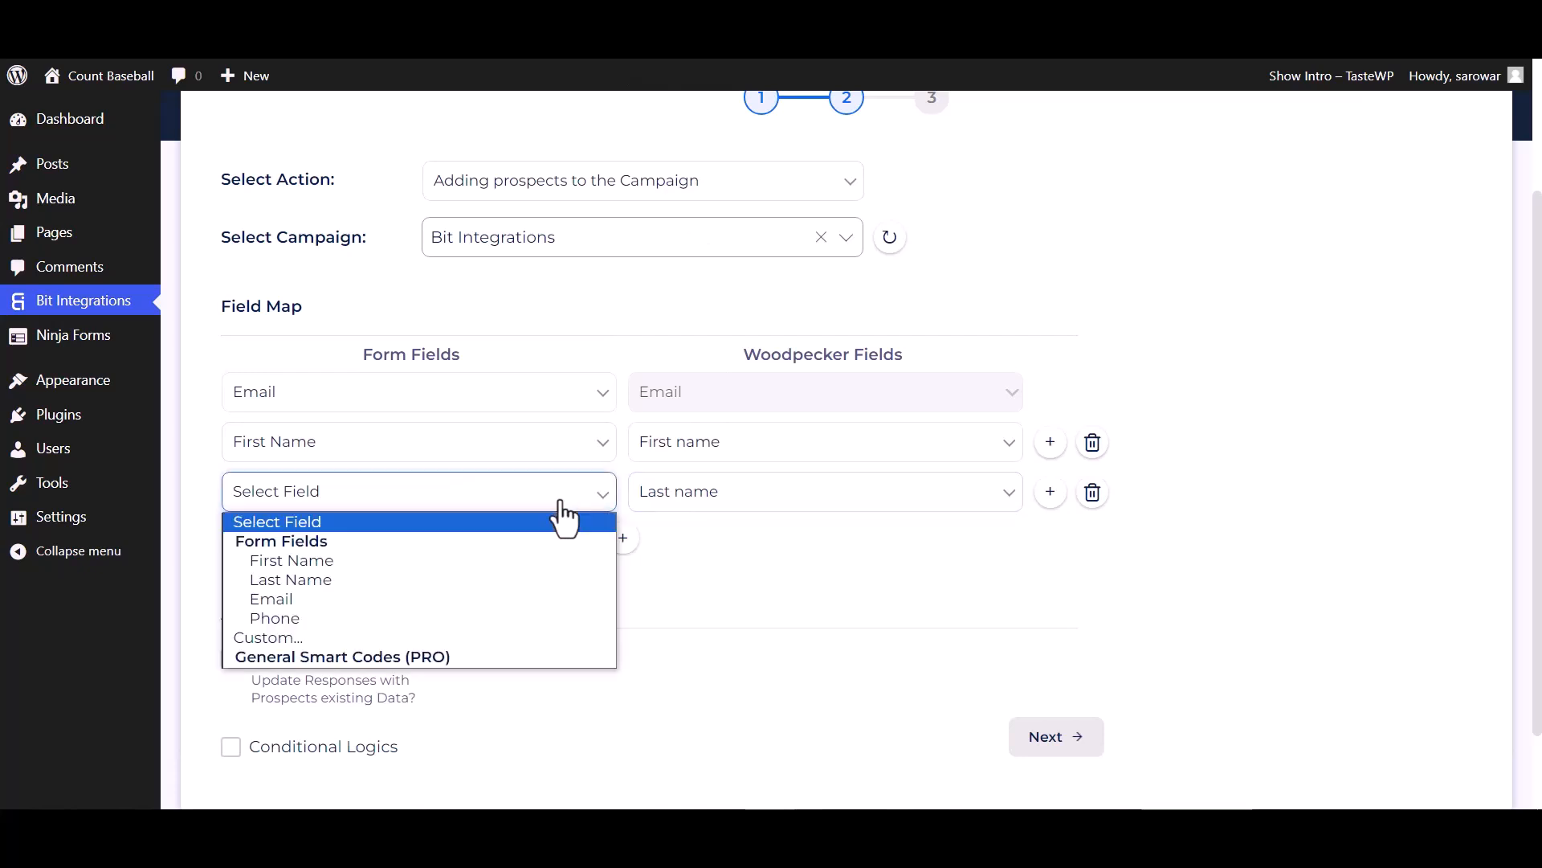
pyautogui.click(307, 581)
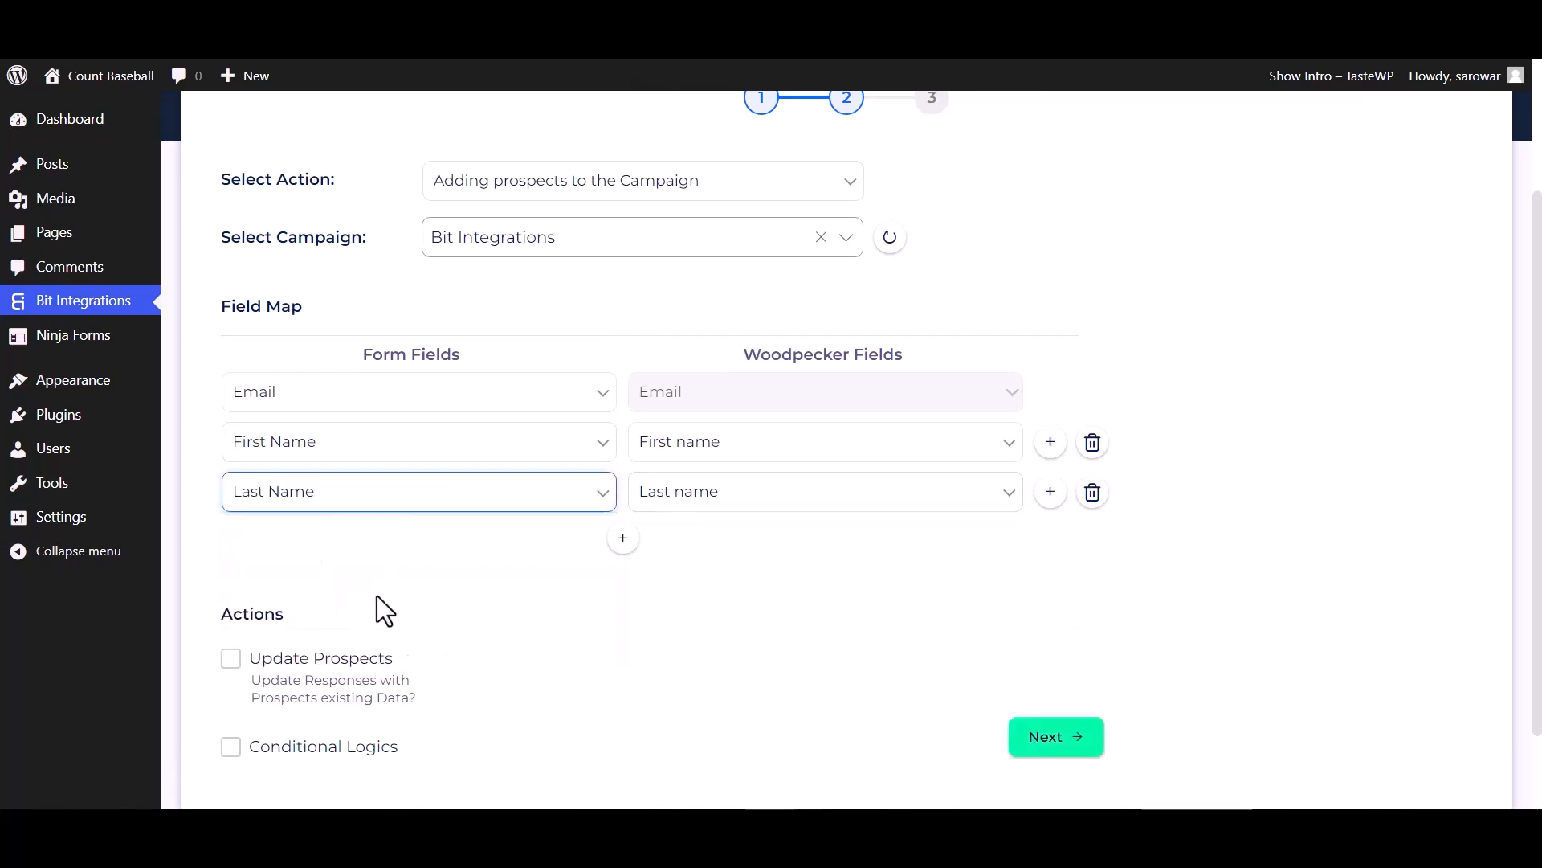
# - Add a field mapping from the form's Phone to Woodpecker's Phone
pyautogui.click(623, 539)
pyautogui.click(654, 543)
pyautogui.scroll(-1, 702, 416)
pyautogui.click(679, 222)
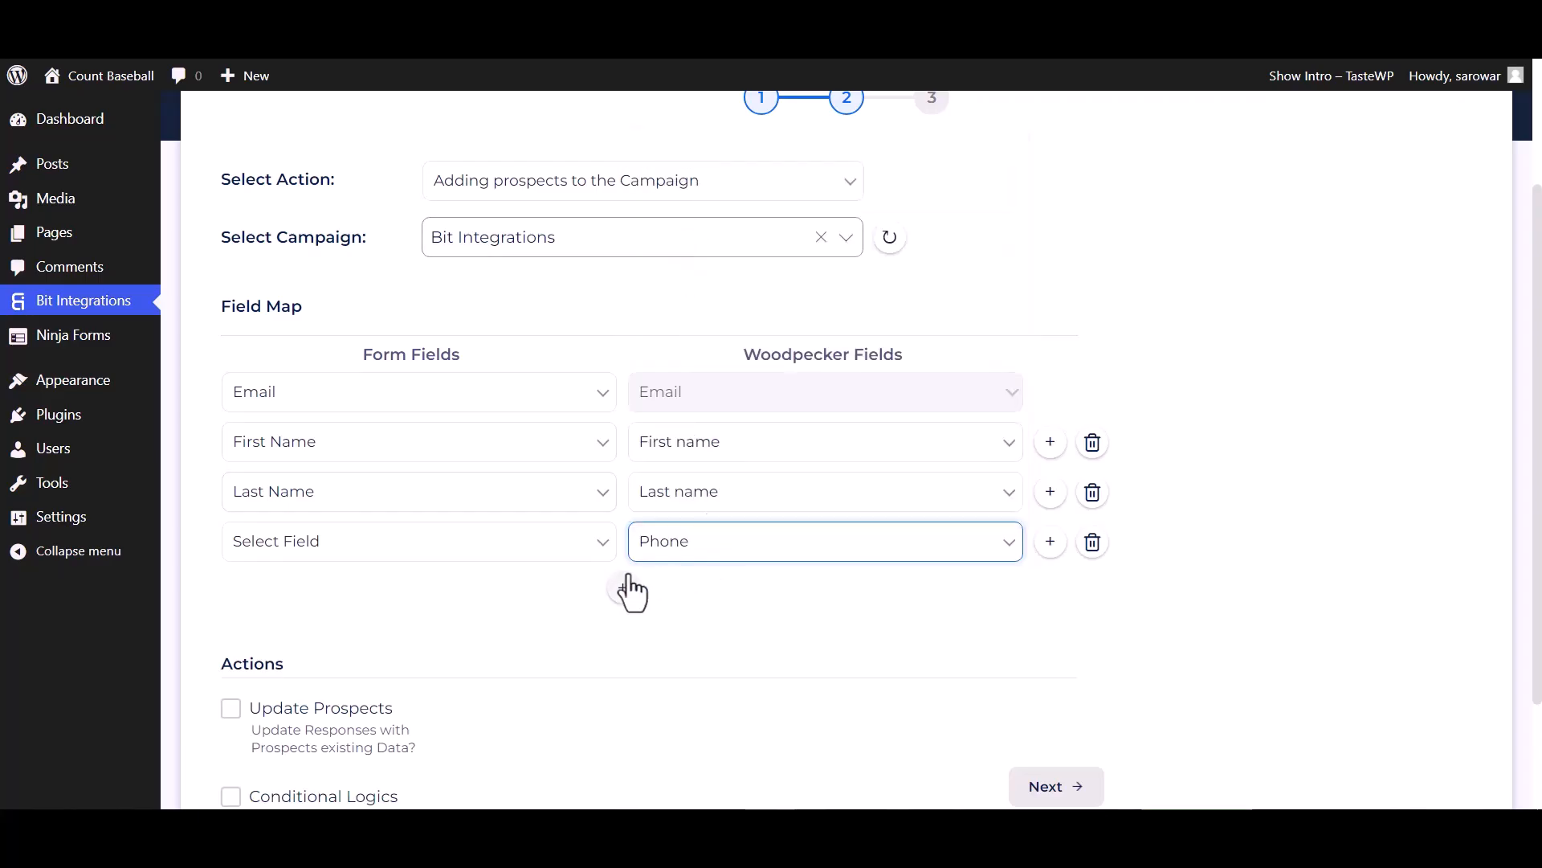
pyautogui.click(583, 549)
pyautogui.click(277, 668)
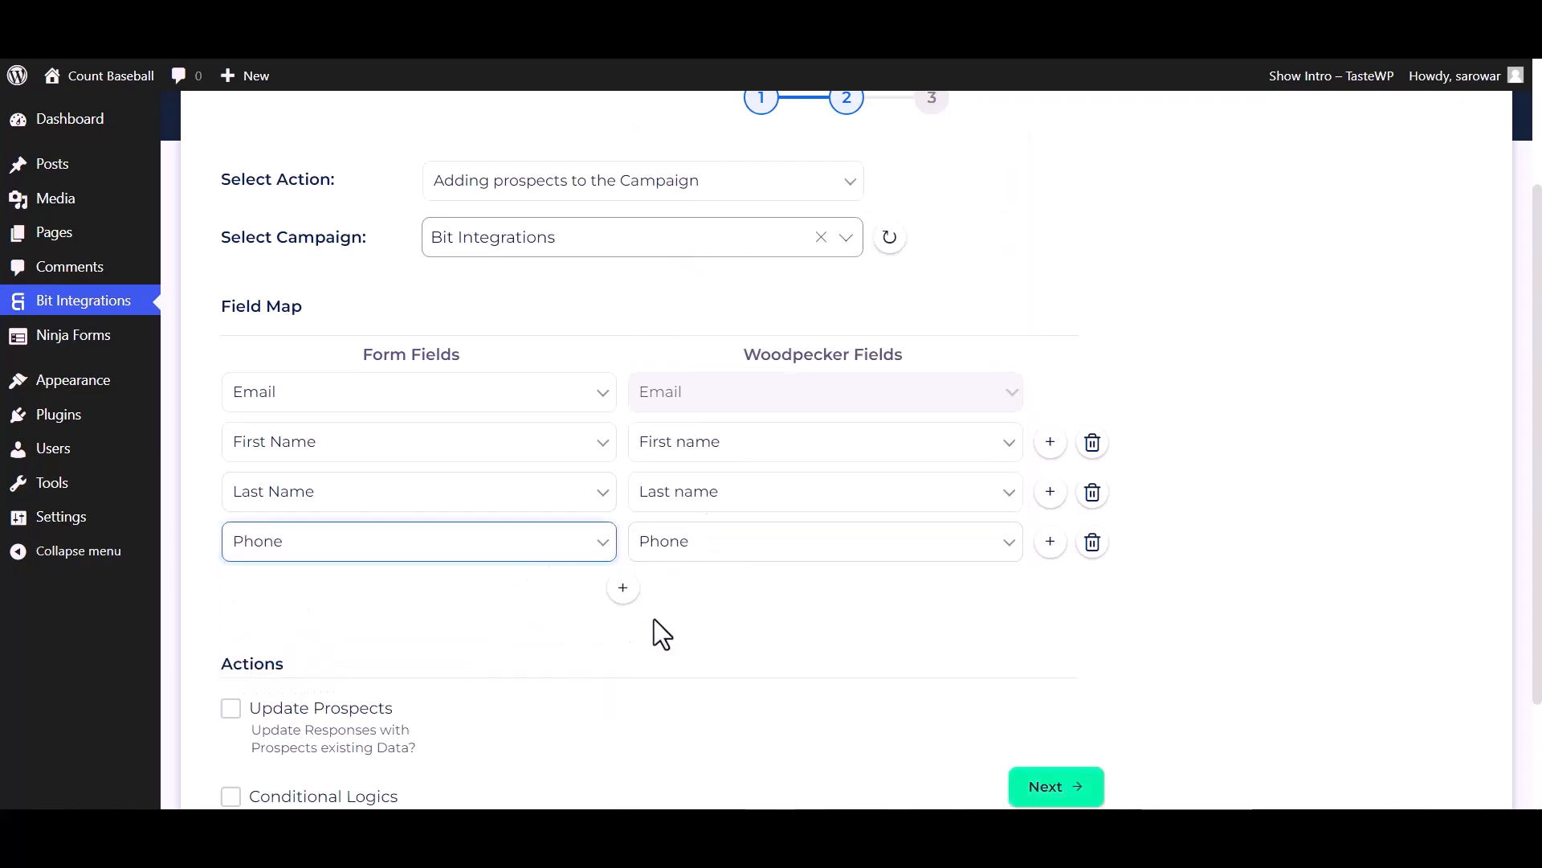
# - Enable Conditional Logics for the Woodpecker integration
pyautogui.scroll(-2, 659, 633)
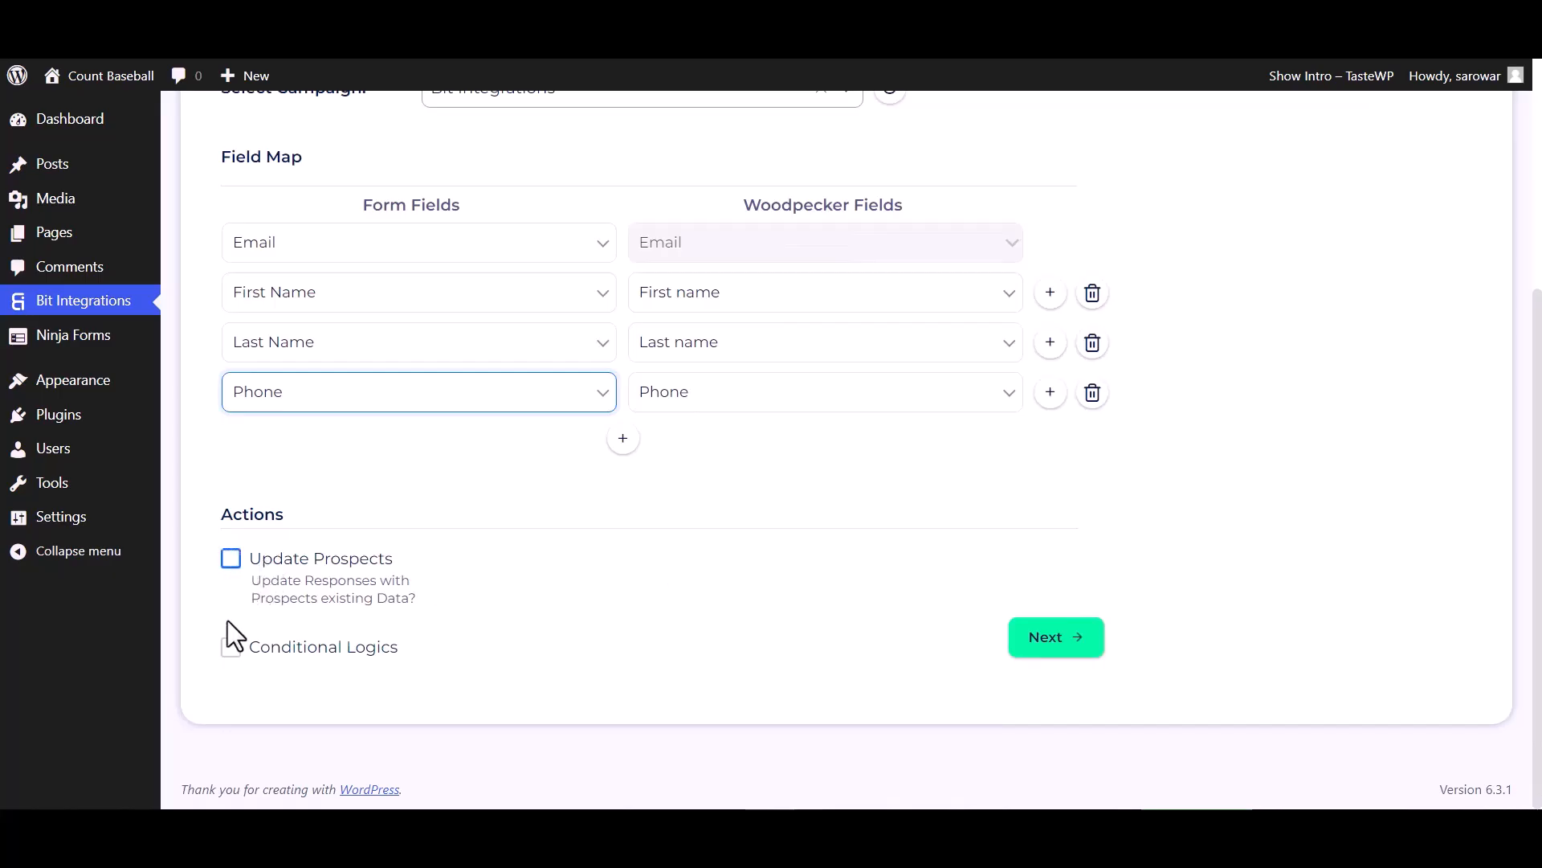
pyautogui.click(231, 651)
pyautogui.scroll(-3, 261, 674)
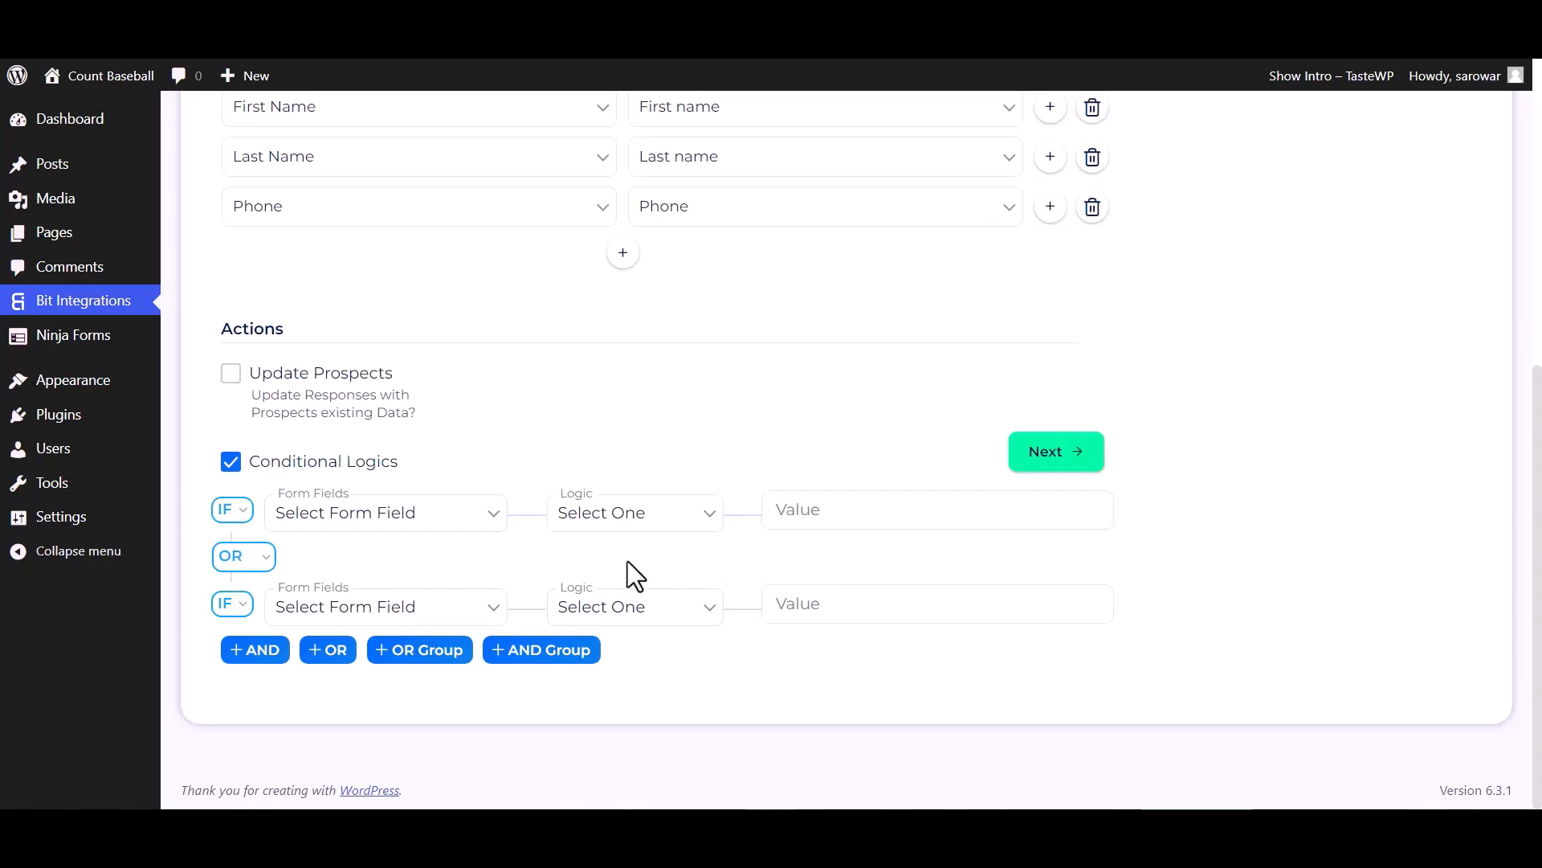
# - Disable Conditional Logics and complete the Woodpecker integration setup
pyautogui.click(228, 464)
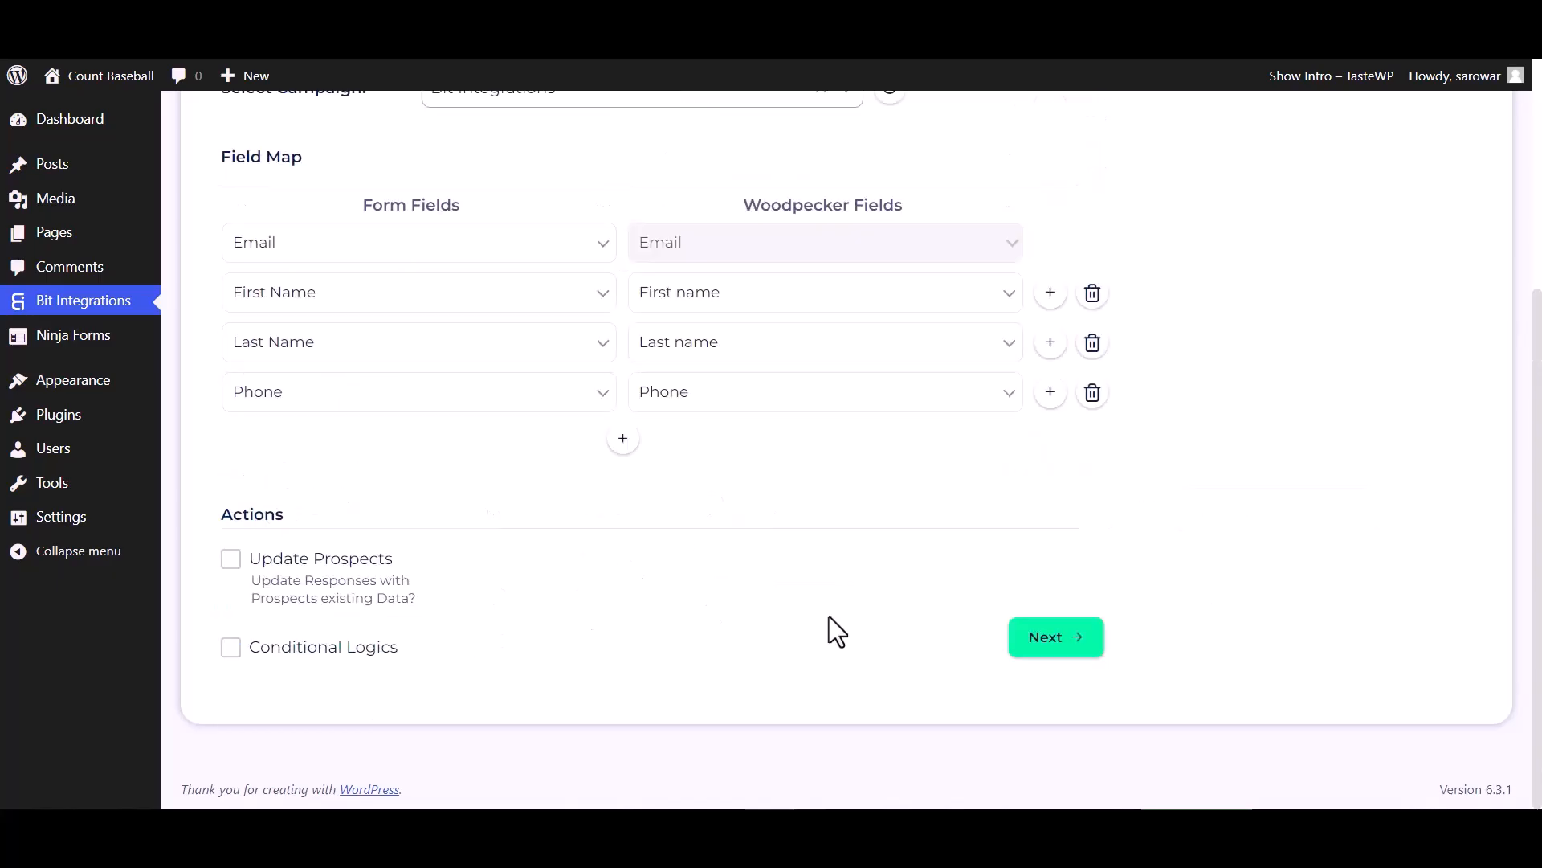
pyautogui.click(1039, 639)
pyautogui.click(801, 386)
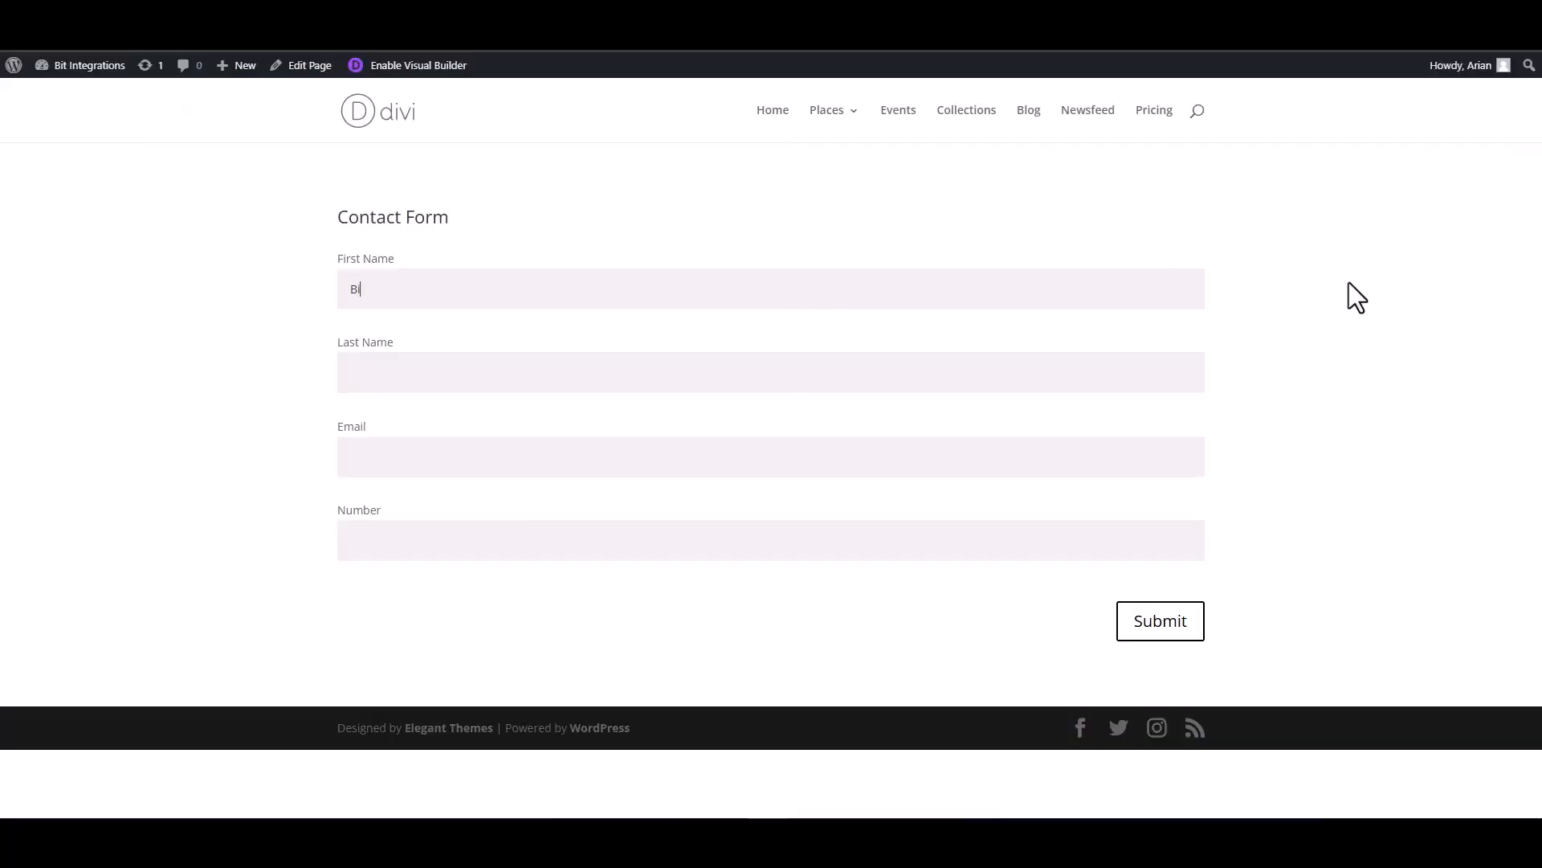
# - Submit the Divi contact form with first name Bit, last name Integrations, the contact's e-mail and the phone number
pyautogui.click(1088, 376)
pyautogui.click(1091, 455)
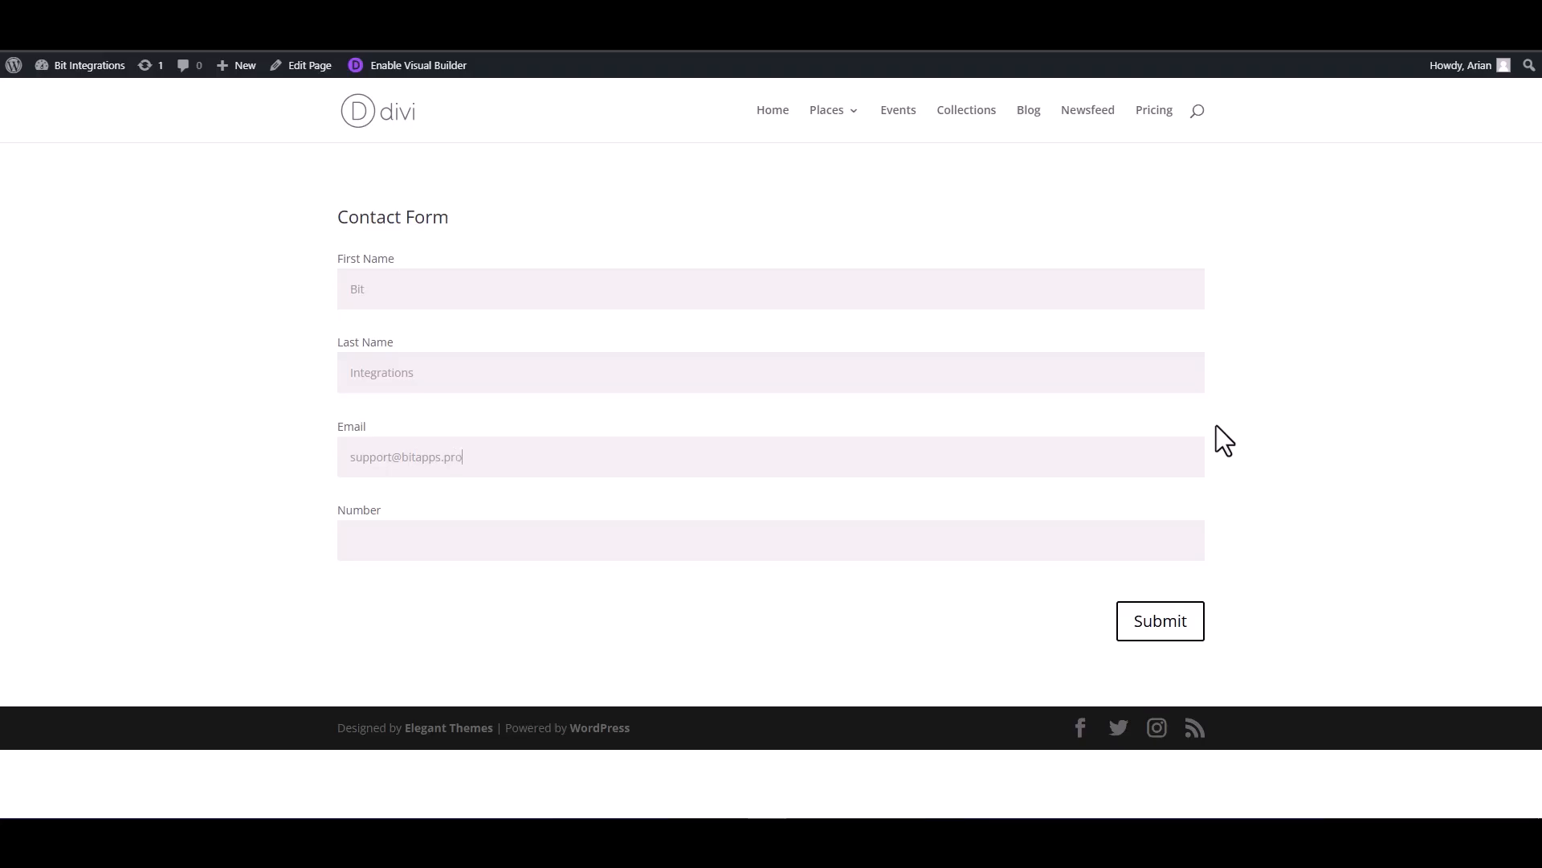
pyautogui.click(1126, 543)
pyautogui.click(1175, 627)
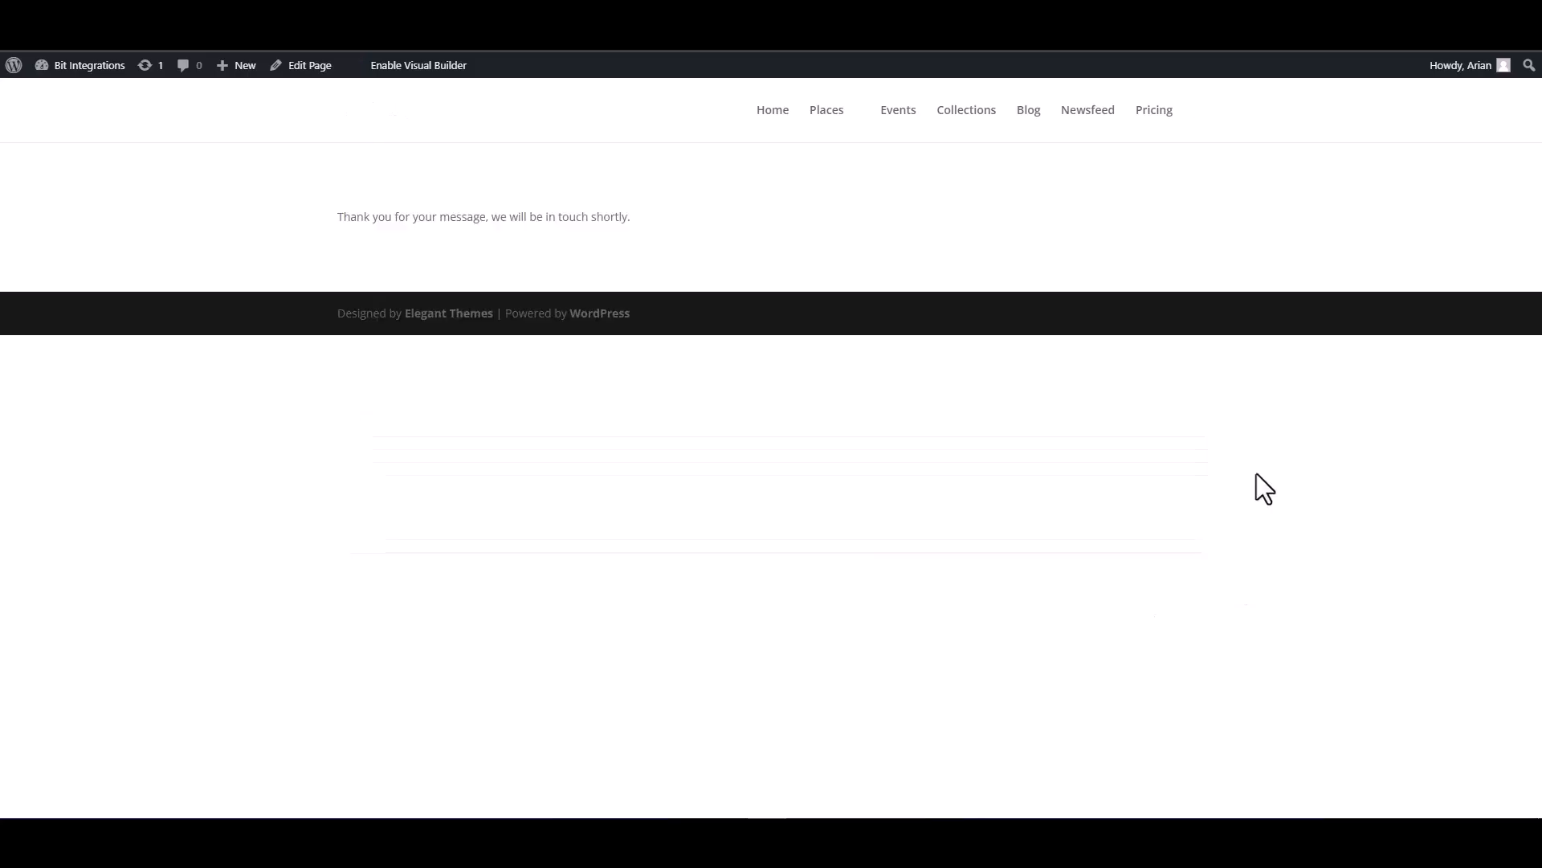
pyautogui.moveTo(635, 217); pyautogui.dragTo(338, 217)
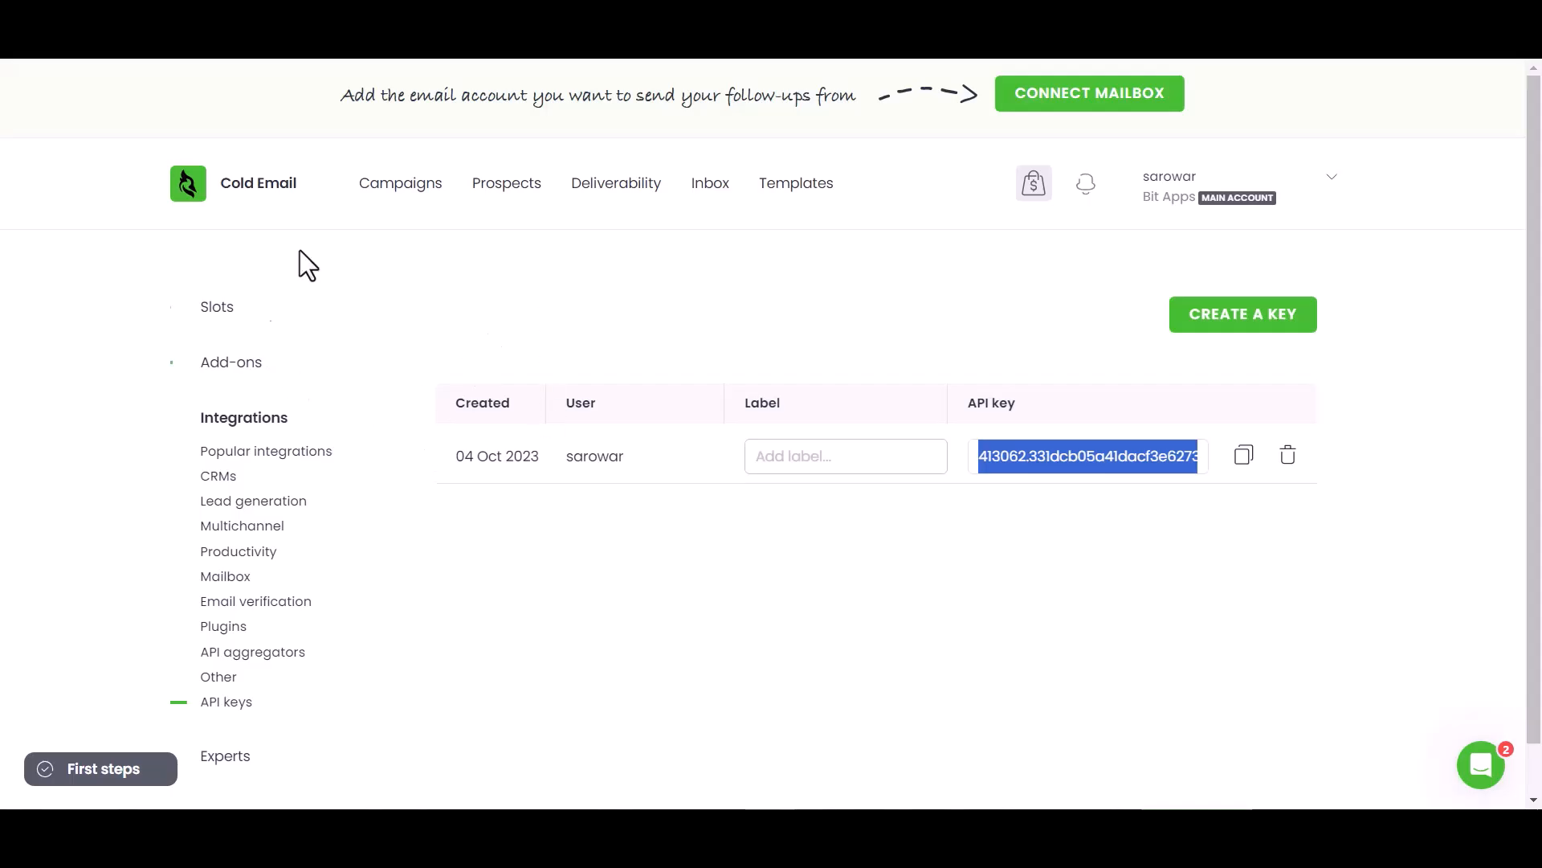
# - Switch to Woodpecker and check the submitted entry in the prospects list, widening the Phone column to show the full number
pyautogui.click(523, 190)
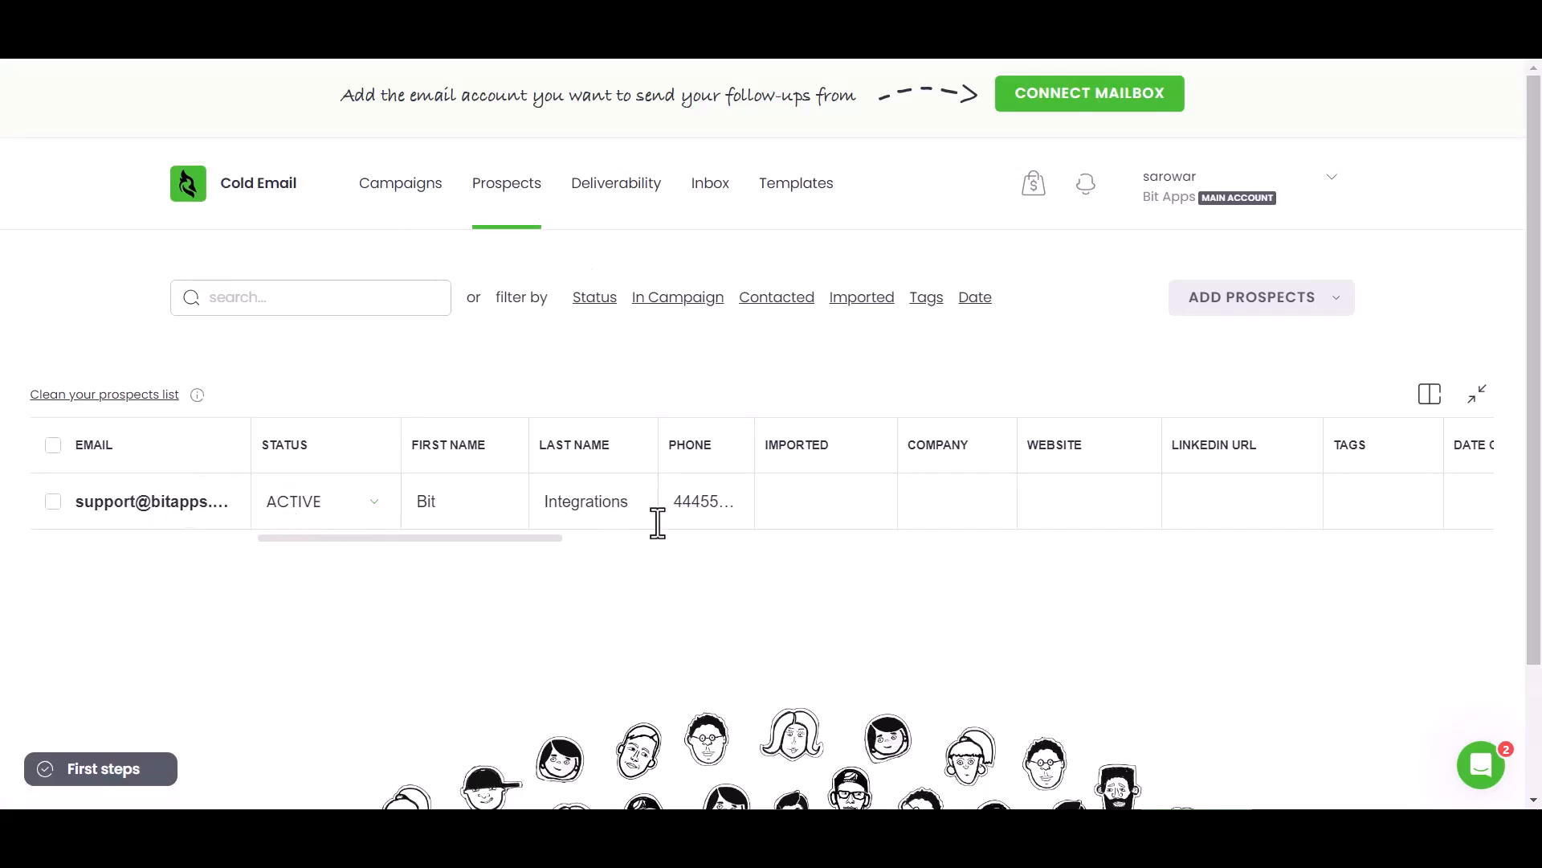
pyautogui.moveTo(758, 433); pyautogui.dragTo(799, 435)
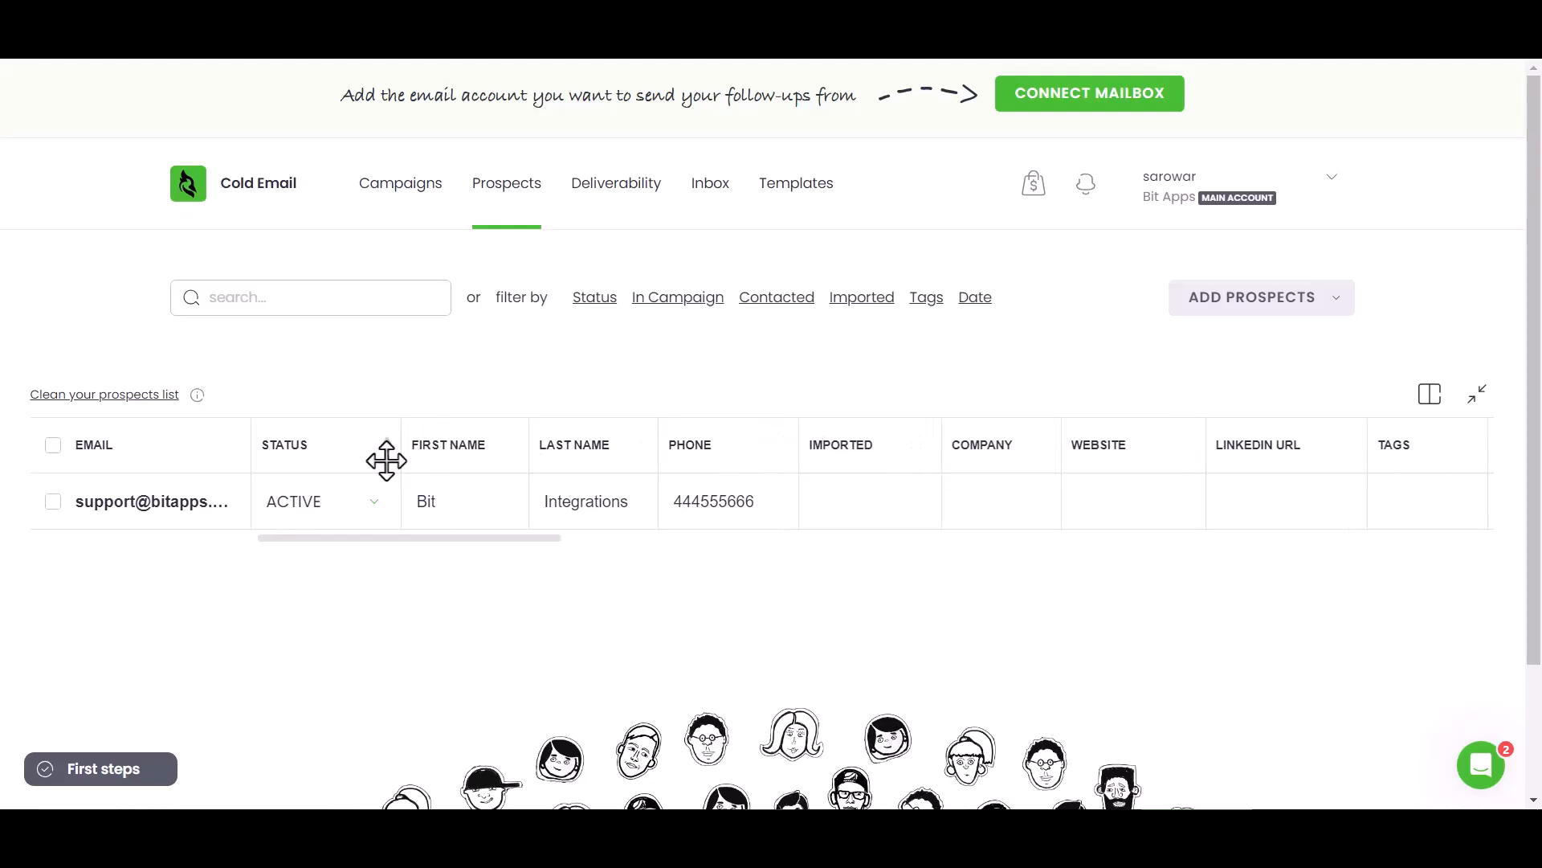